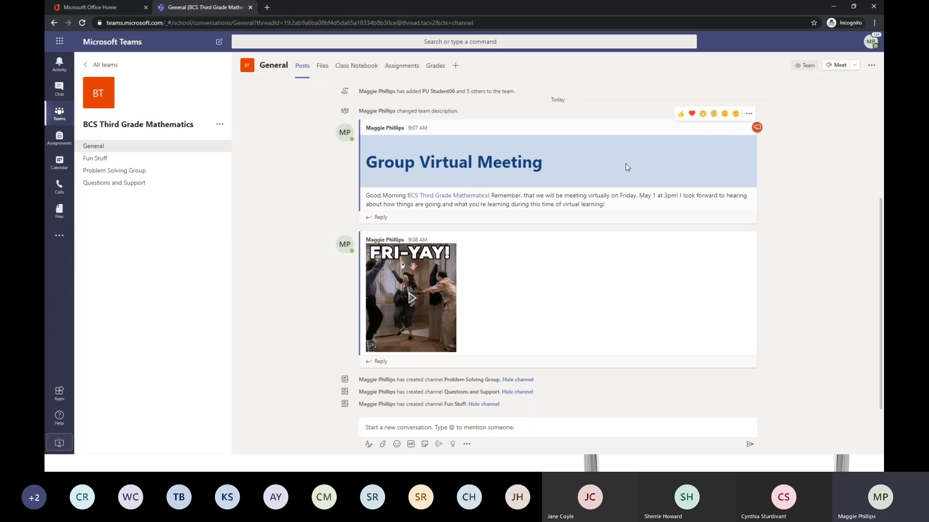
Open the Group Virtual Meeting post in Immersive Reader, turn off noun highlighting, and close the reader options.
{"action": "left_click", "coordinate": [749, 114]}
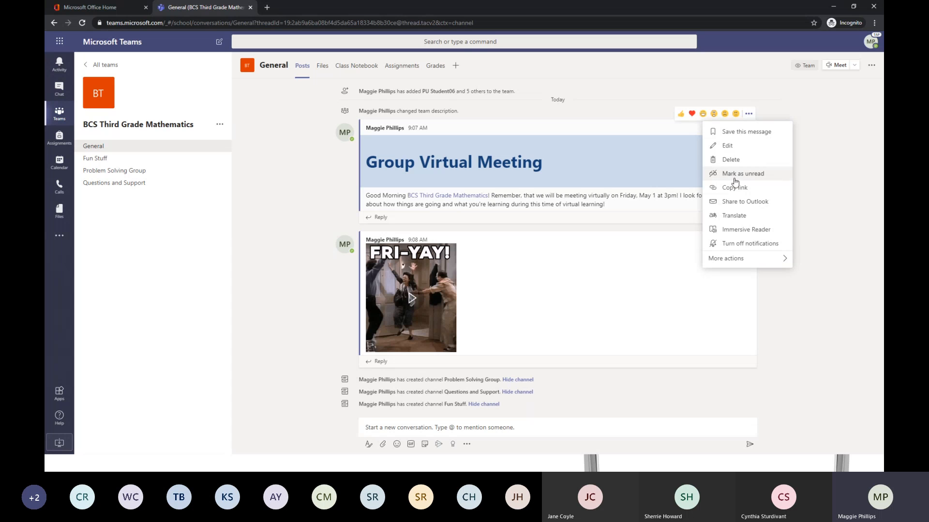
{"action": "left_click", "coordinate": [758, 231]}
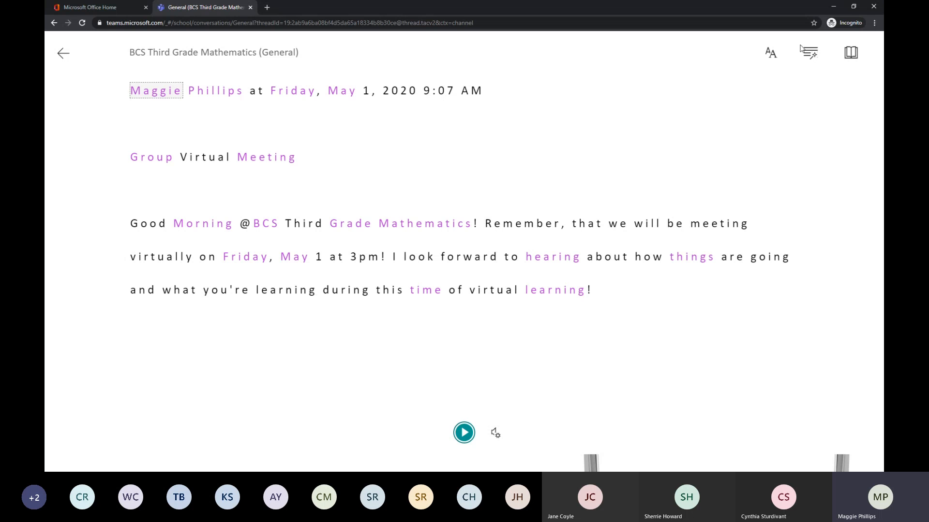
{"action": "left_click", "coordinate": [773, 55]}
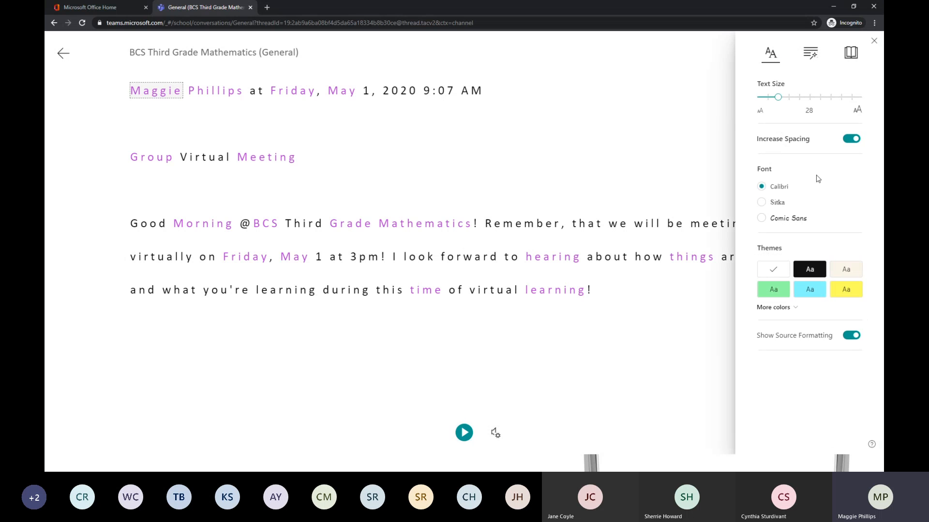
{"action": "left_click", "coordinate": [810, 55]}
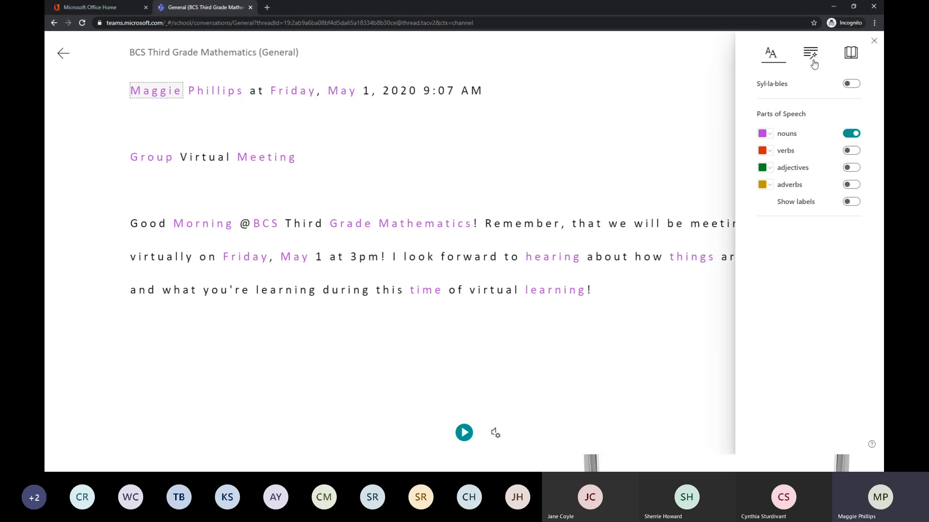
{"action": "left_click", "coordinate": [844, 133]}
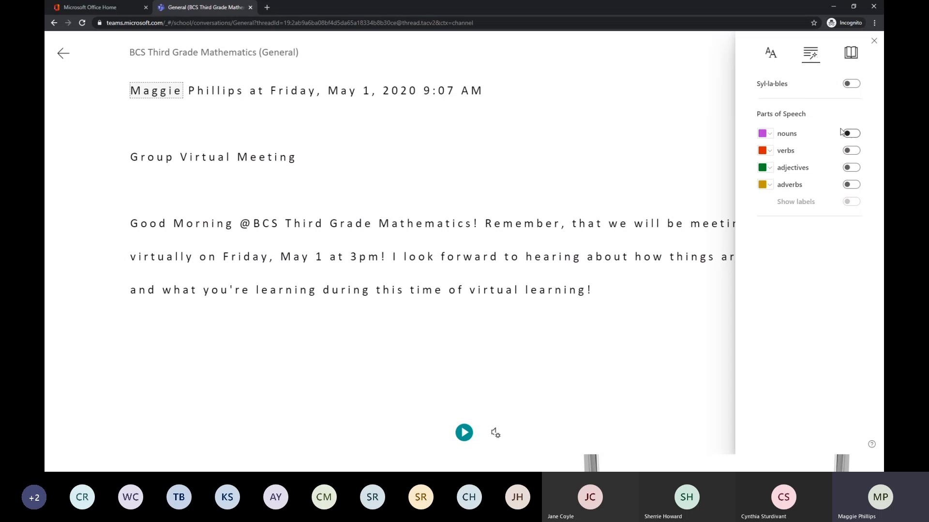
{"action": "left_click", "coordinate": [773, 57]}
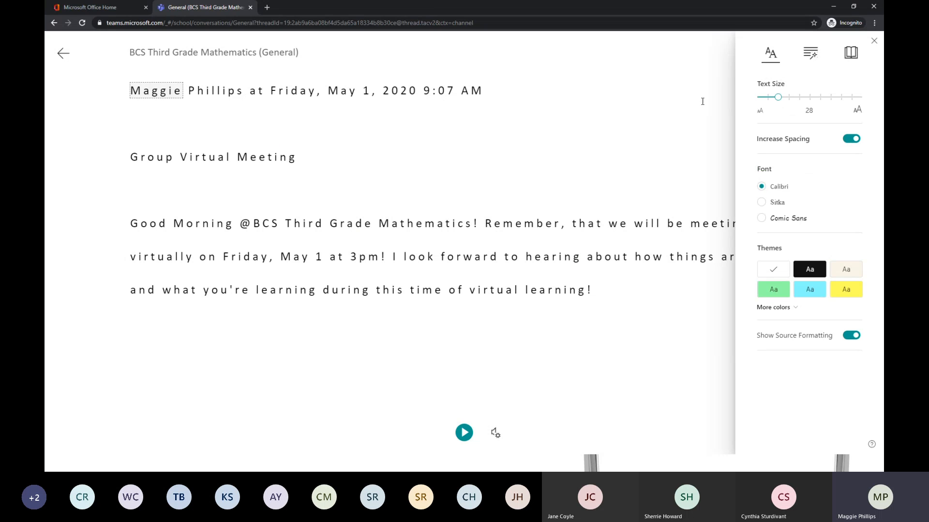
{"action": "left_click", "coordinate": [772, 54]}
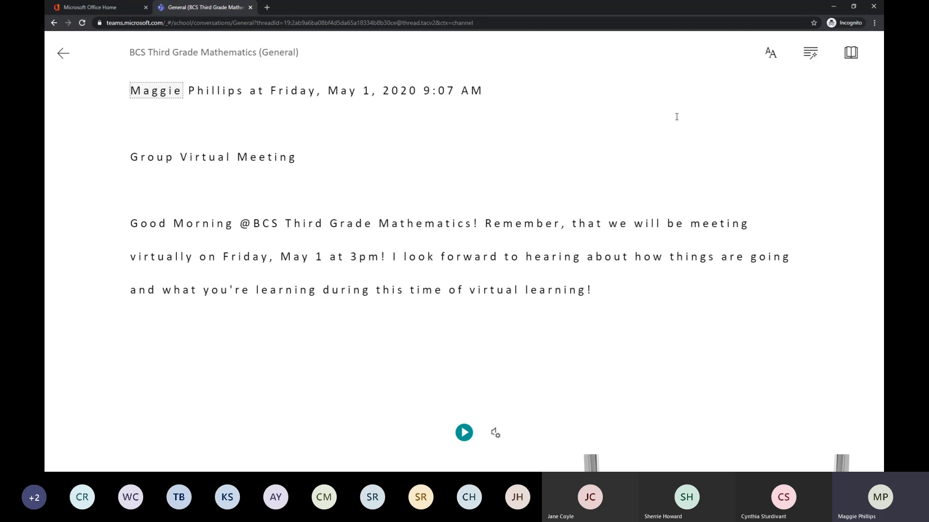
Play the message with read aloud and pause it partway.
{"action": "left_click", "coordinate": [465, 433]}
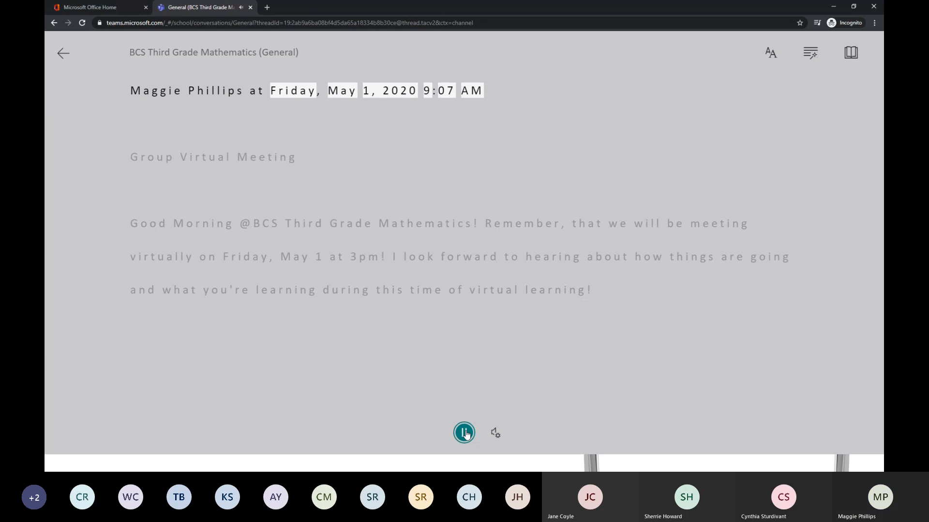
{"action": "left_click", "coordinate": [465, 433]}
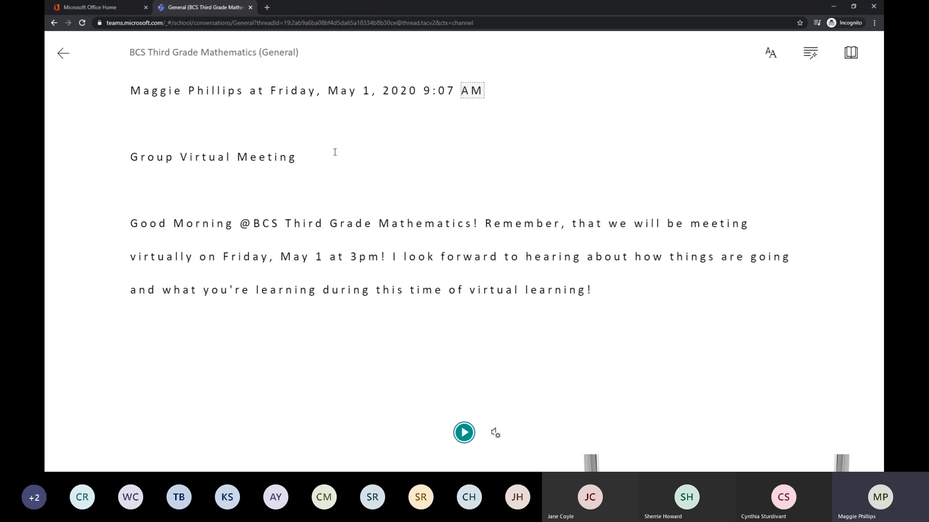
Turn Increase Spacing off in the text preferences to preview tighter text, and turn it back on.
{"action": "left_click", "coordinate": [765, 57]}
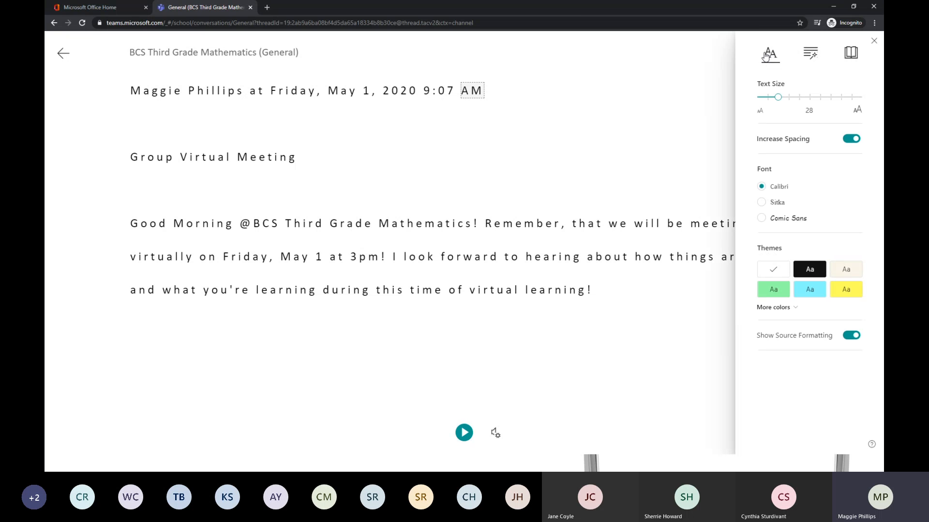
{"action": "mouse_move", "coordinate": [779, 97]}
{"action": "left_mouse_down"}
{"action": "mouse_move", "coordinate": [758, 96]}
{"action": "mouse_move", "coordinate": [825, 96]}
{"action": "mouse_move", "coordinate": [778, 96]}
{"action": "left_mouse_up"}
{"action": "left_click", "coordinate": [852, 145]}
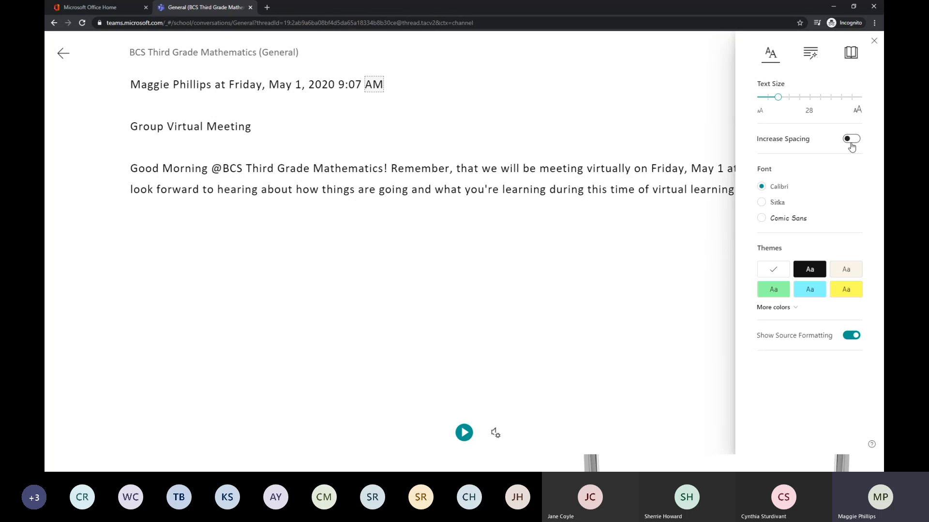
{"action": "left_click", "coordinate": [852, 145]}
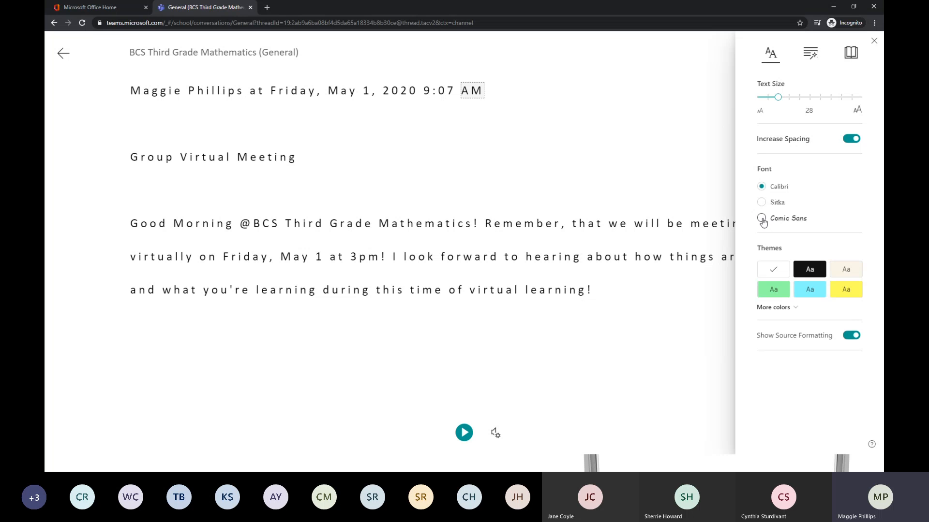
Apply the green theme, view the extended set of theme colors, and restore the white theme.
{"action": "left_click", "coordinate": [772, 288]}
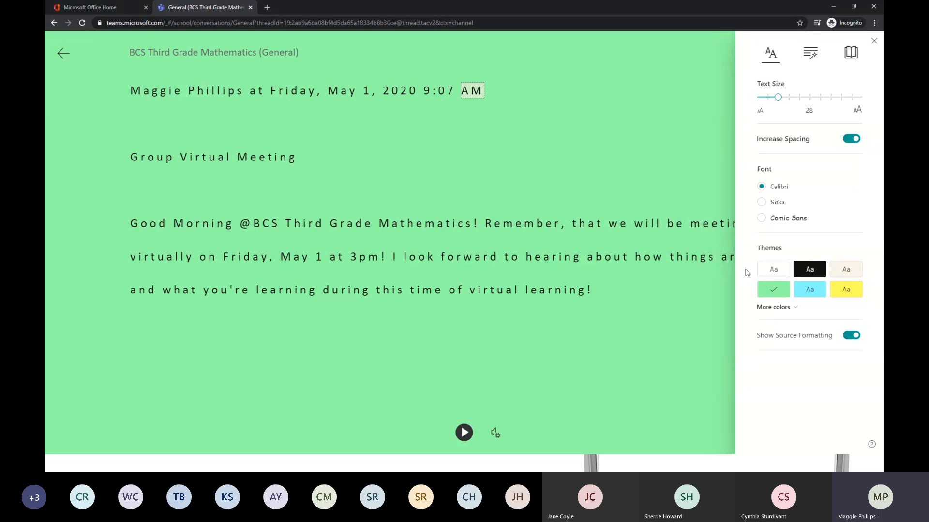
{"action": "left_click", "coordinate": [779, 308]}
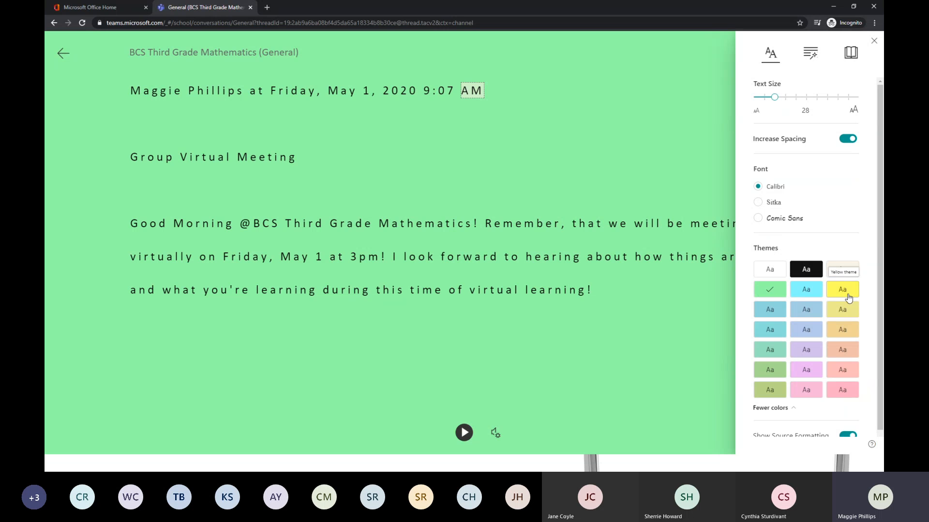
{"action": "left_click", "coordinate": [756, 276]}
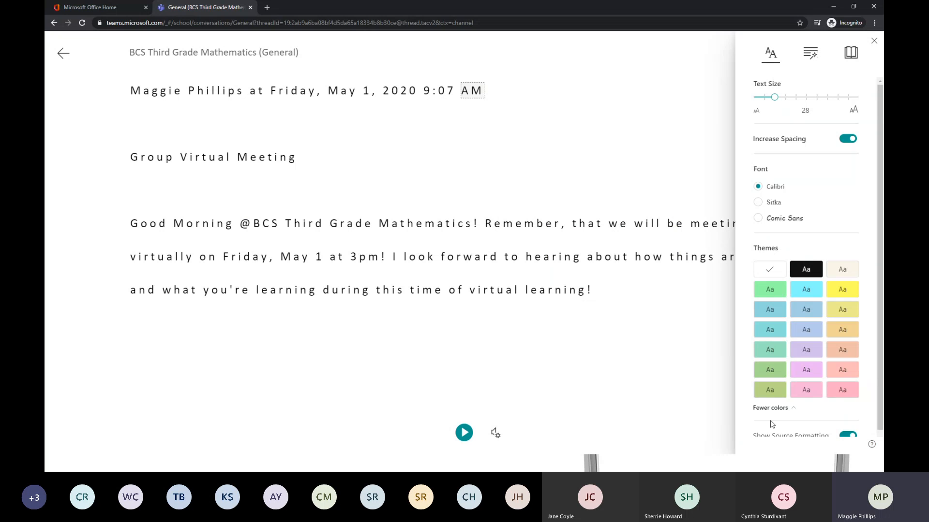
{"action": "left_click", "coordinate": [770, 408]}
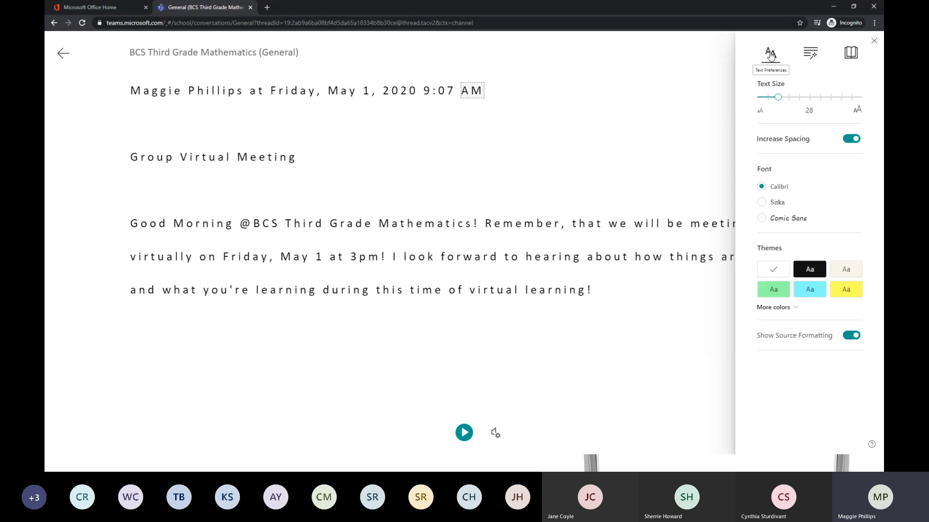
Show the syllable breaks in the message through the grammar options, and turn them off again.
{"action": "left_click", "coordinate": [813, 53]}
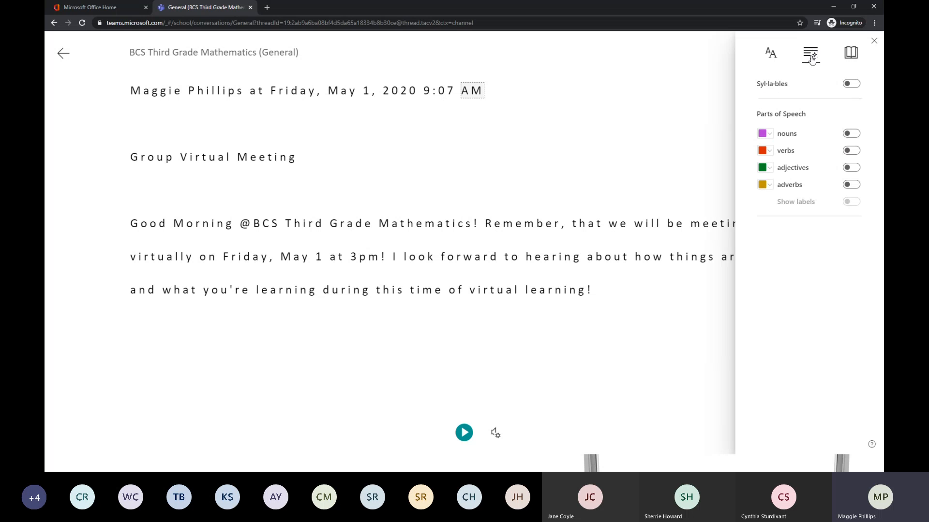
{"action": "left_click", "coordinate": [852, 85]}
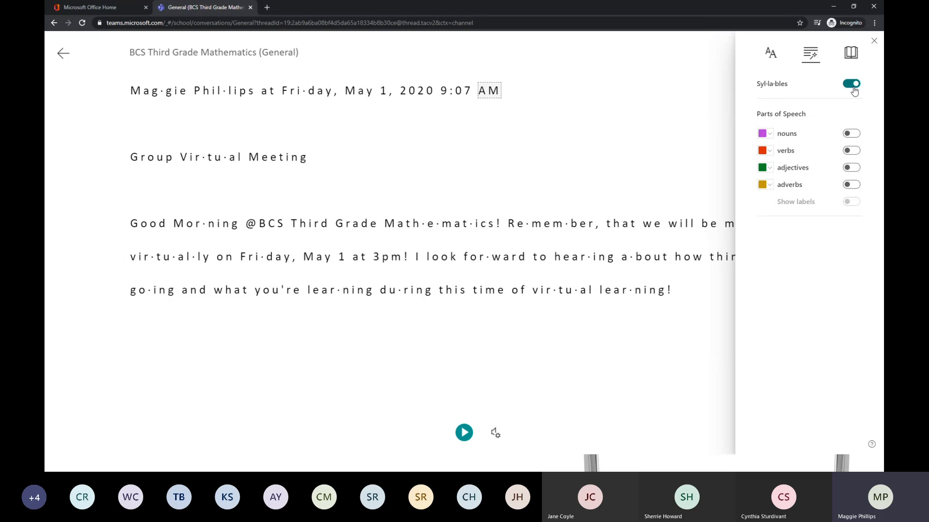
{"action": "left_click", "coordinate": [854, 88]}
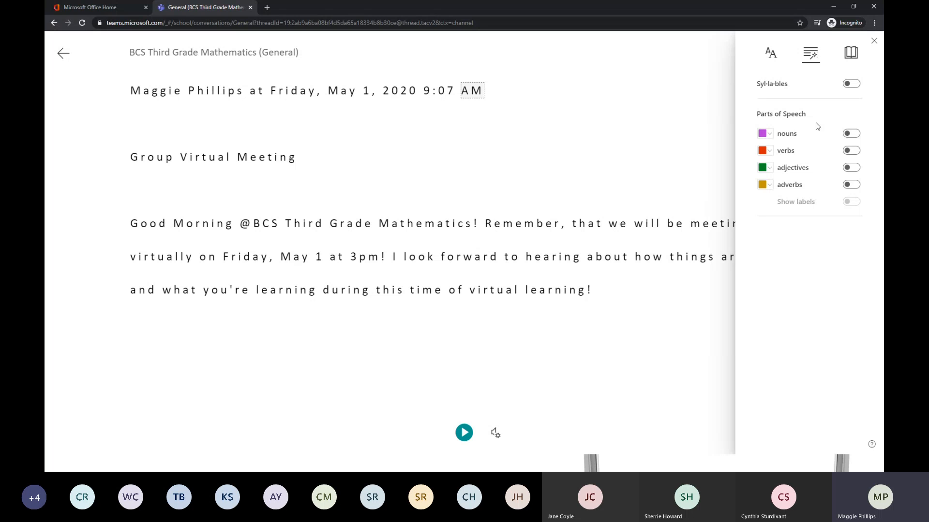
Highlight the nouns and verbs in the message, and turn both highlights off again.
{"action": "left_click", "coordinate": [851, 135]}
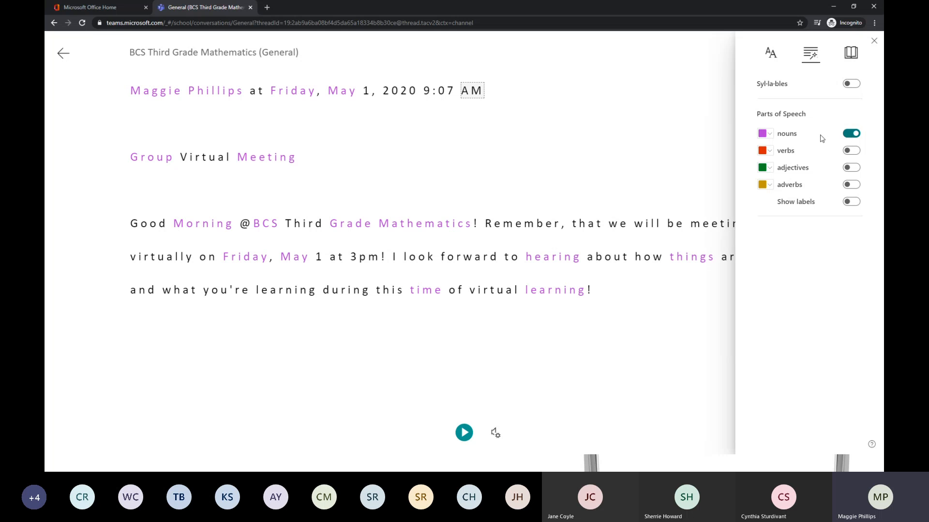
{"action": "left_click", "coordinate": [850, 150]}
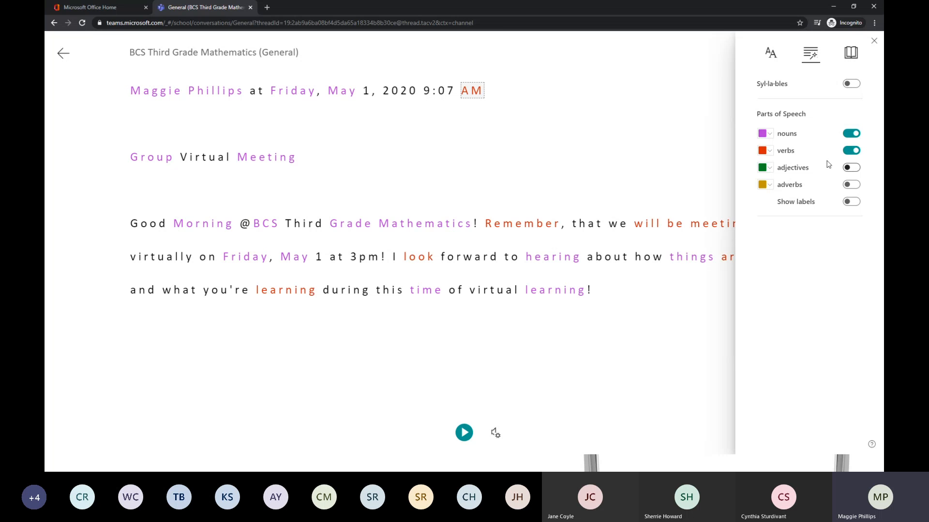
{"action": "left_click", "coordinate": [851, 151]}
{"action": "left_click", "coordinate": [851, 133]}
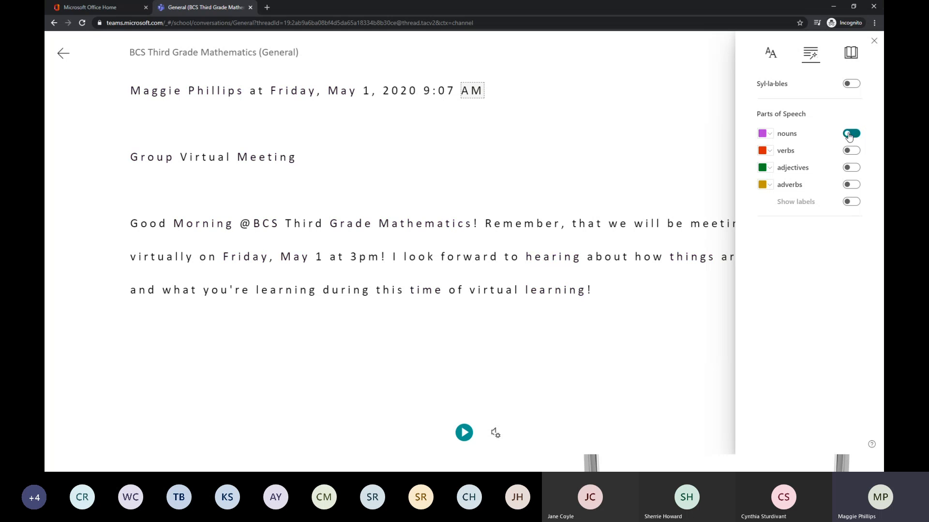
Highlight the adjectives with part-of-speech labels, and turn the adjective highlighting off again.
{"action": "left_click", "coordinate": [851, 167]}
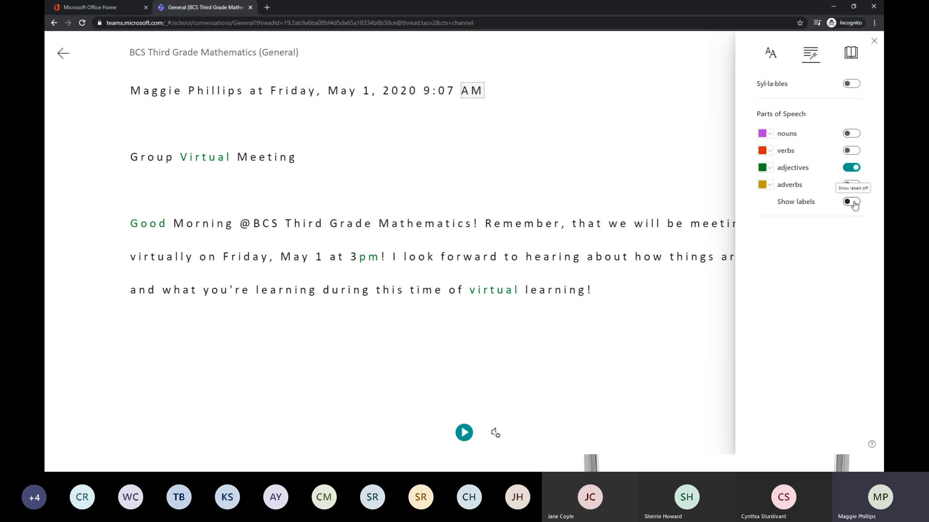
{"action": "left_click", "coordinate": [851, 201]}
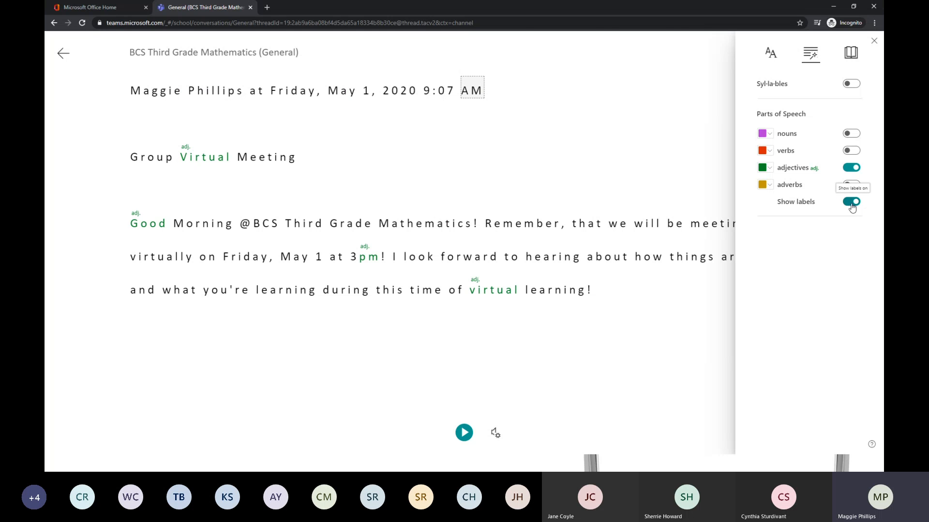
{"action": "left_click", "coordinate": [851, 167]}
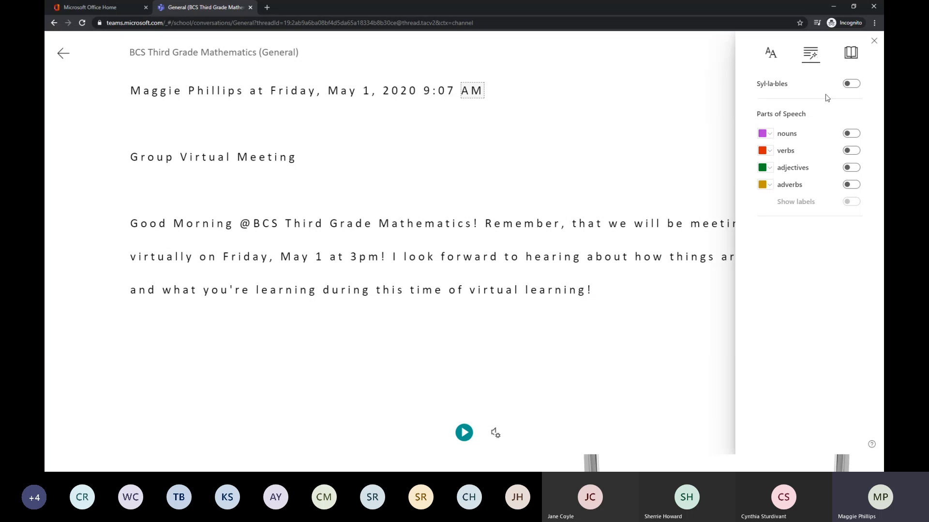
Try Line Focus on the message with one line, three lines, and five lines of text.
{"action": "left_click", "coordinate": [850, 54]}
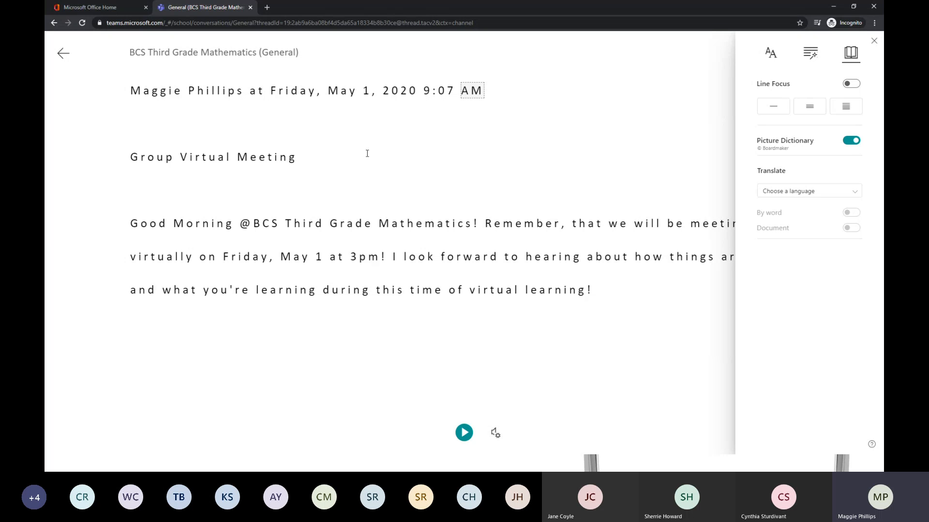
{"action": "left_click", "coordinate": [768, 106]}
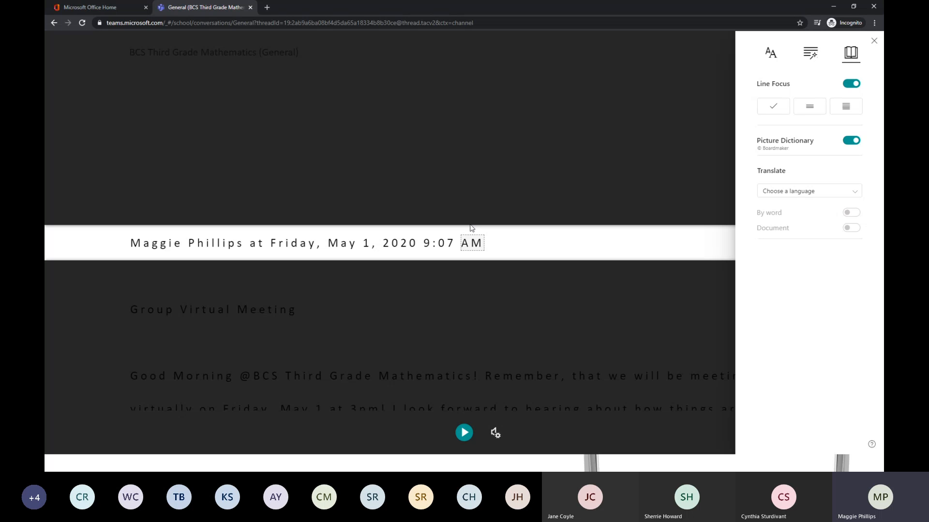
{"action": "left_click", "coordinate": [803, 105]}
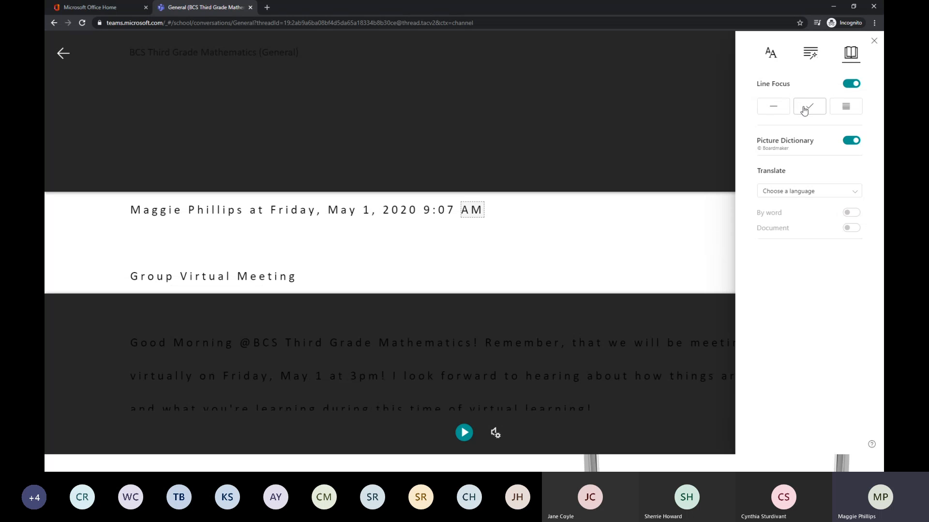
{"action": "left_click", "coordinate": [855, 111]}
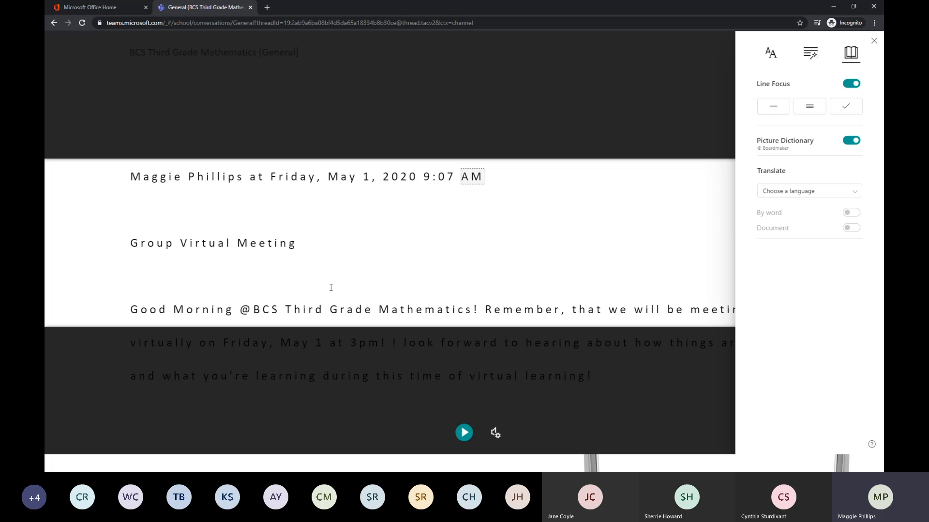
Examine the languages available for translating the message, without choosing one.
{"action": "left_click", "coordinate": [774, 194]}
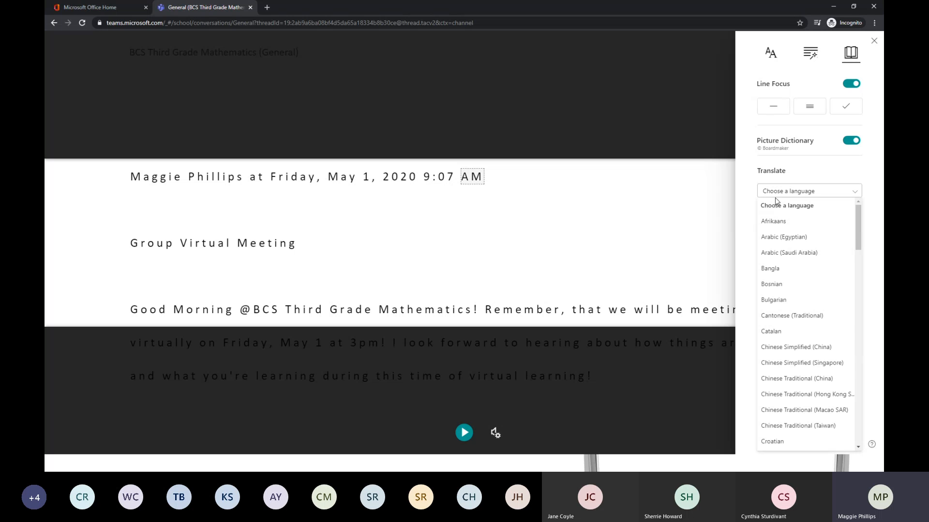
{"action": "left_click", "coordinate": [751, 192]}
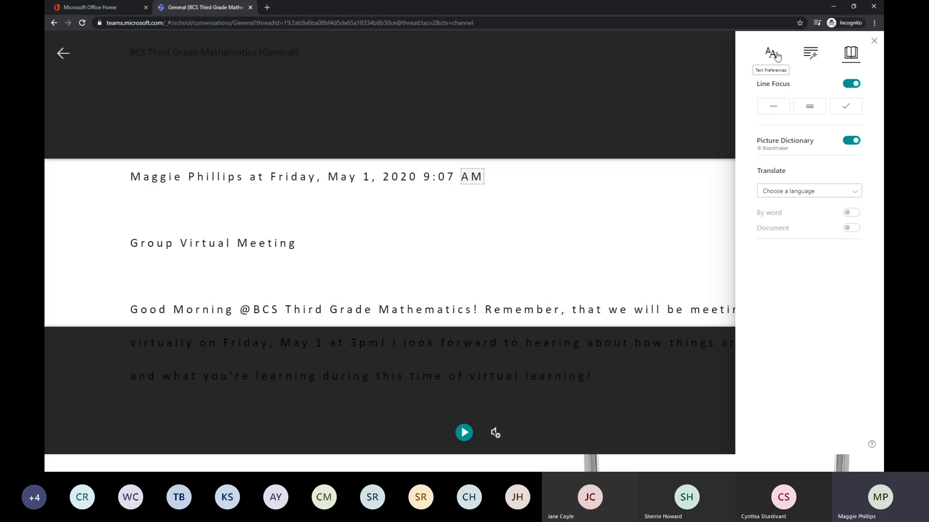
Turn off Line Focus and Picture Dictionary, and exit Immersive Reader to return to the channel posts.
{"action": "left_click", "coordinate": [852, 85]}
{"action": "left_click", "coordinate": [852, 140]}
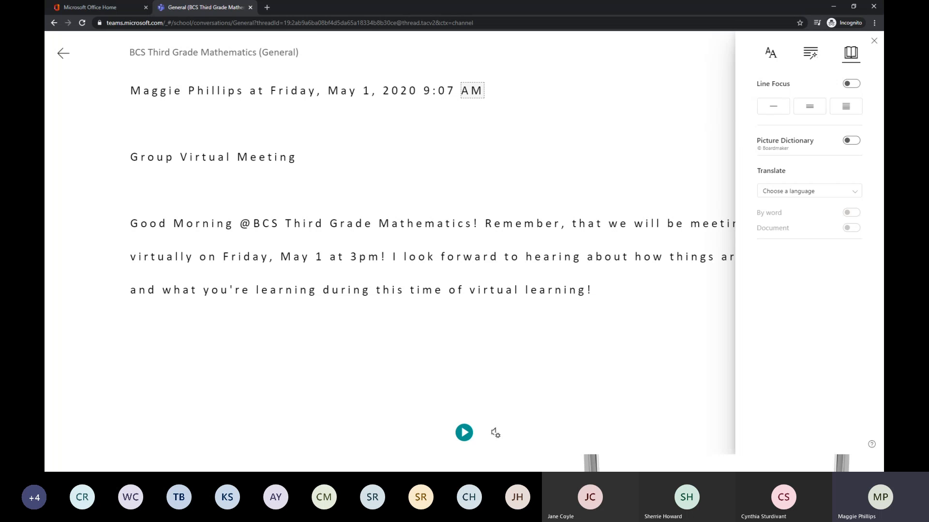
{"action": "left_click", "coordinate": [874, 41]}
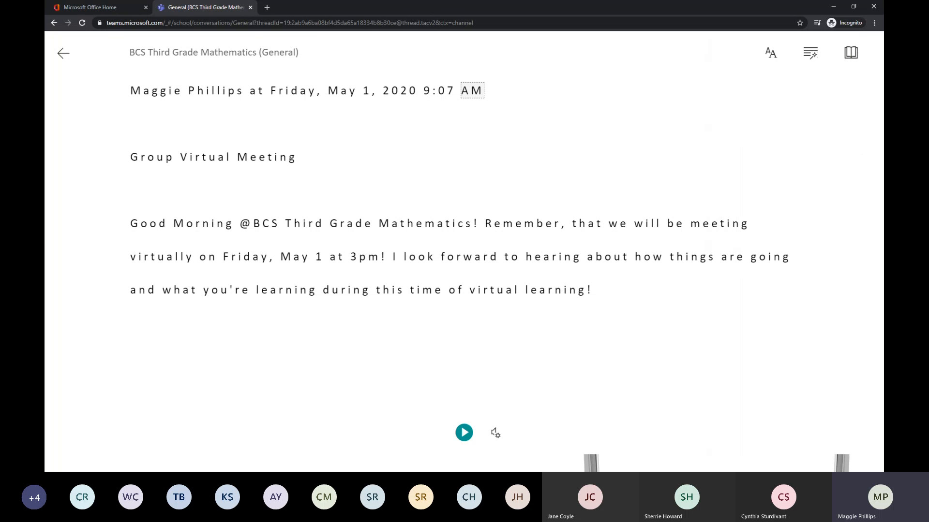
{"action": "left_click", "coordinate": [64, 55]}
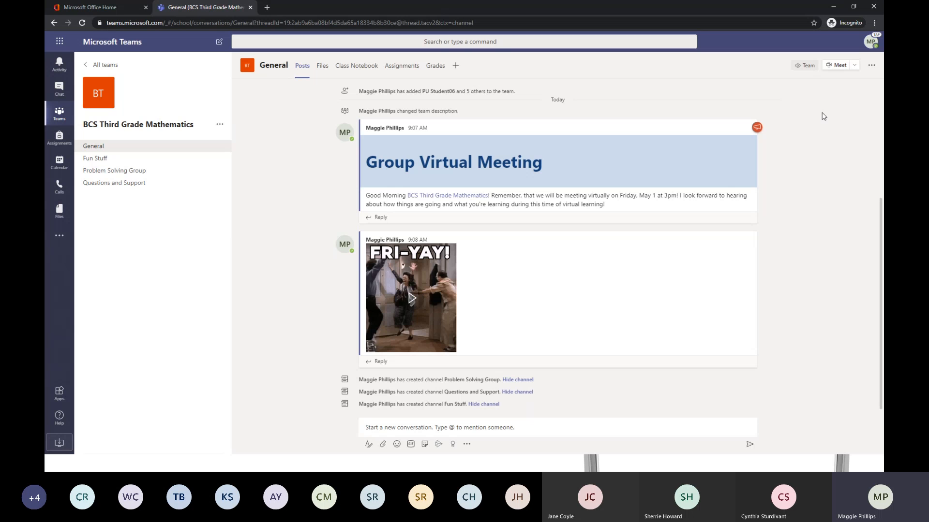
Examine the further options of the Group Virtual Meeting post, including Translate and Immersive Reader, and dismiss them.
{"action": "mouse_move", "coordinate": [741, 129]}
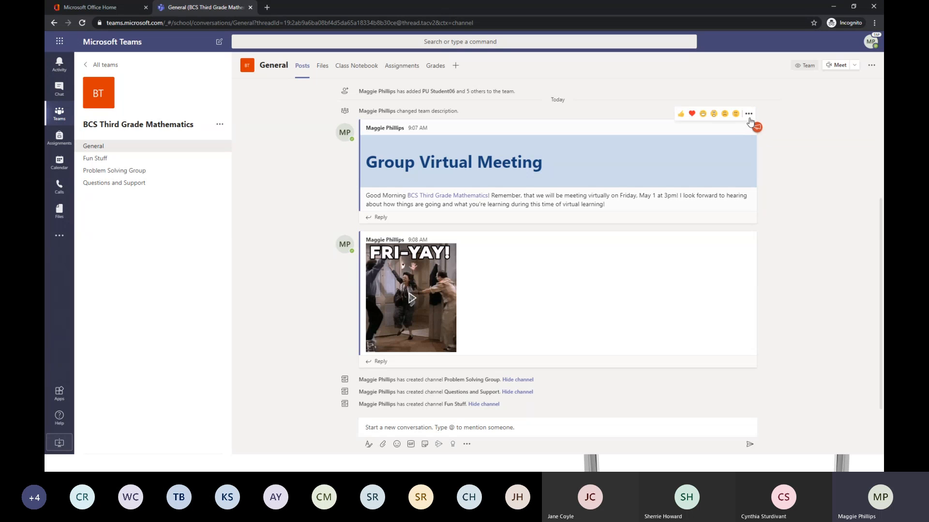
{"action": "left_click", "coordinate": [749, 115]}
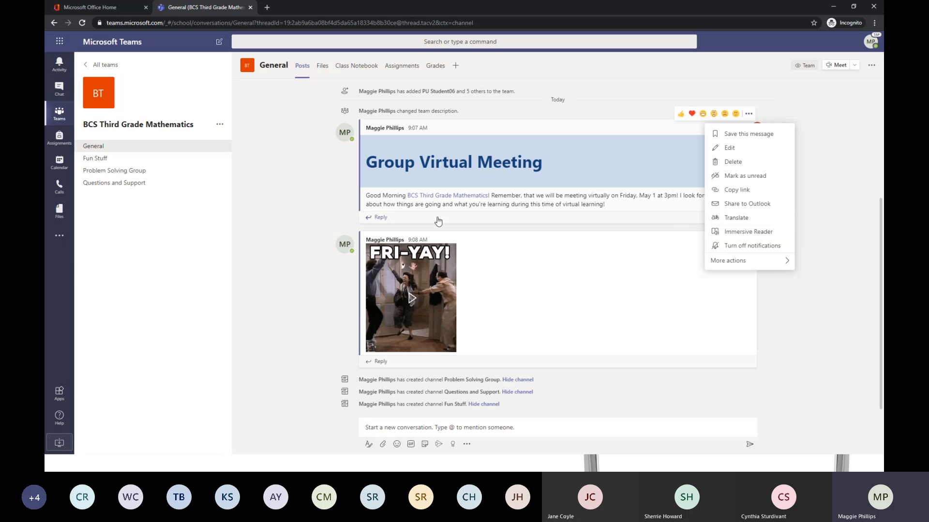
{"action": "left_click", "coordinate": [273, 210]}
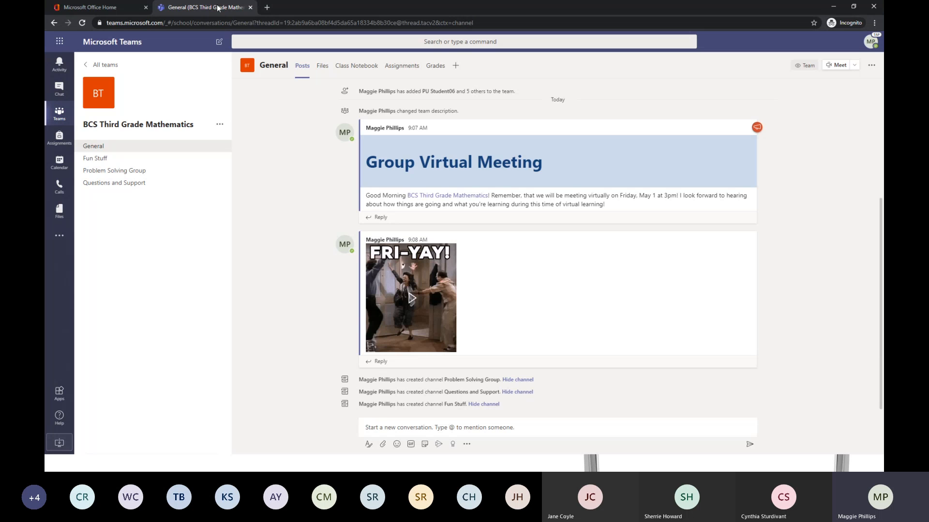
Return to the overview of all teams and minimize the browser to show the presentation slide.
{"action": "left_click", "coordinate": [96, 66]}
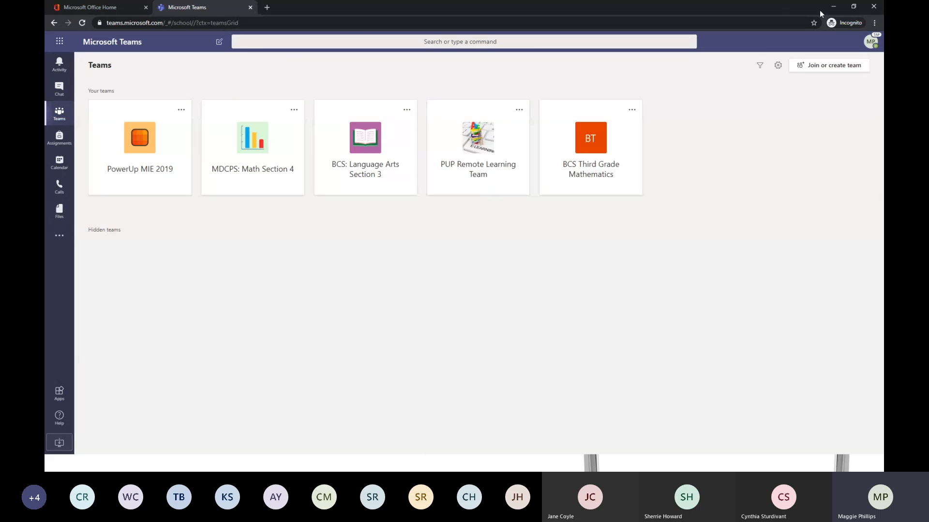
{"action": "left_click", "coordinate": [833, 7]}
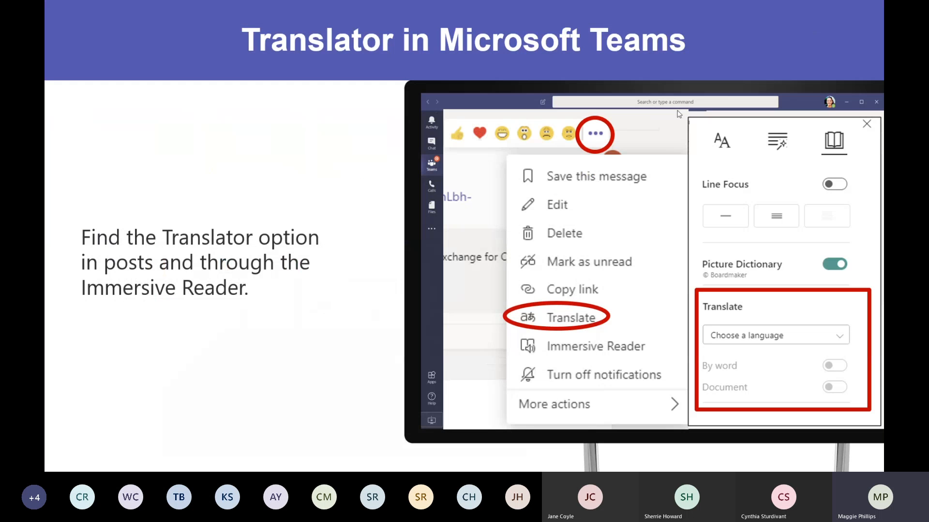
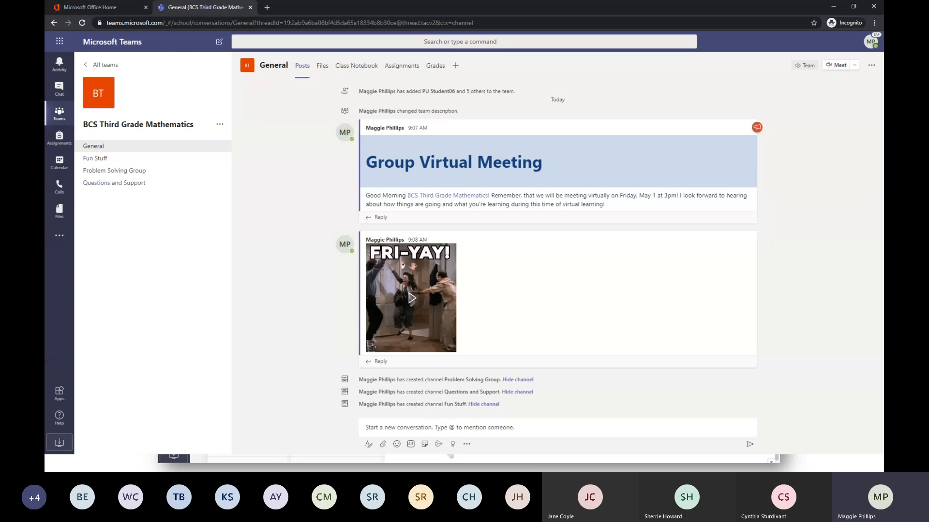
Open the General channel's Class Notebook, show its section list, and expand _Collaboration Space and _Content Library.
{"action": "left_click", "coordinate": [349, 68]}
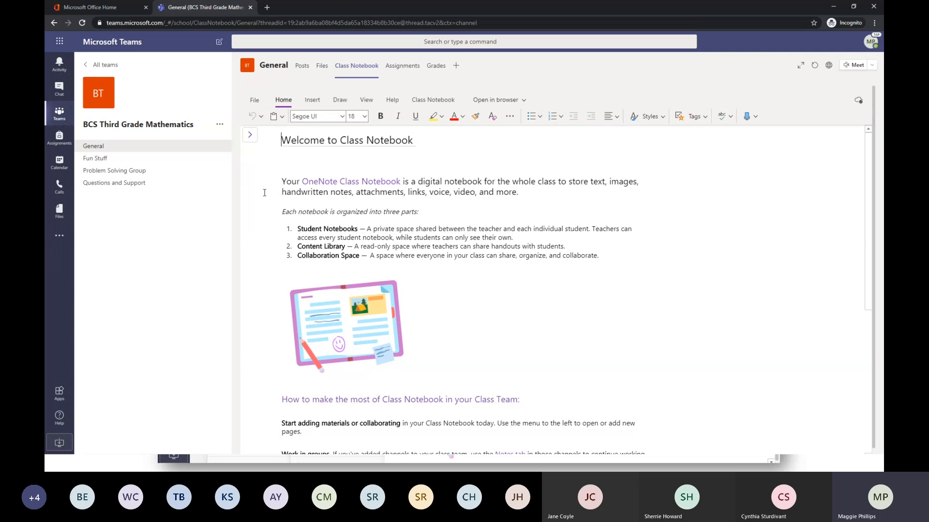
{"action": "left_click", "coordinate": [250, 137]}
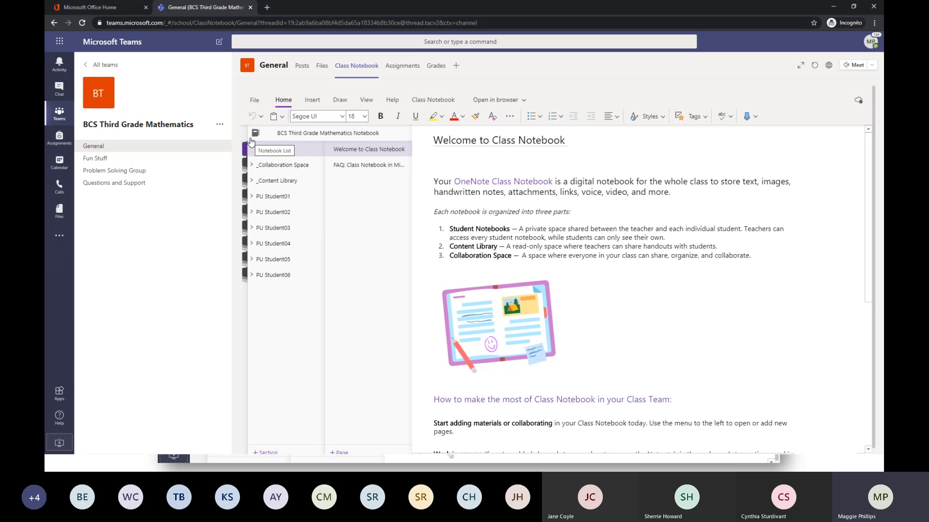
{"action": "left_click", "coordinate": [251, 140]}
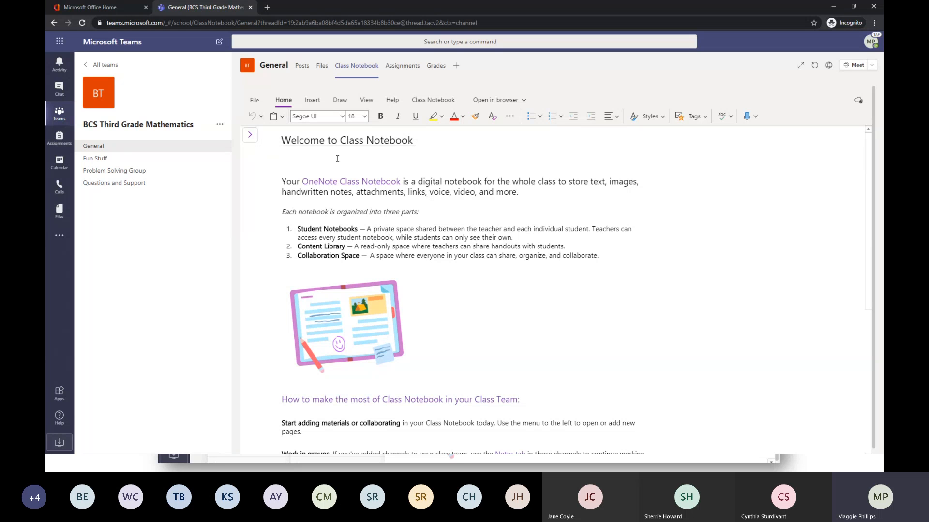
{"action": "left_click", "coordinate": [249, 136]}
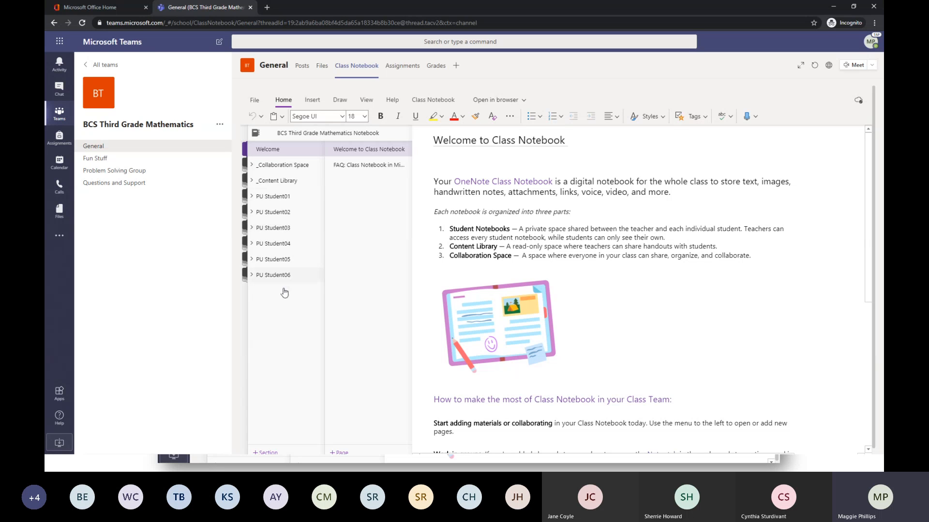
{"action": "left_click", "coordinate": [274, 170]}
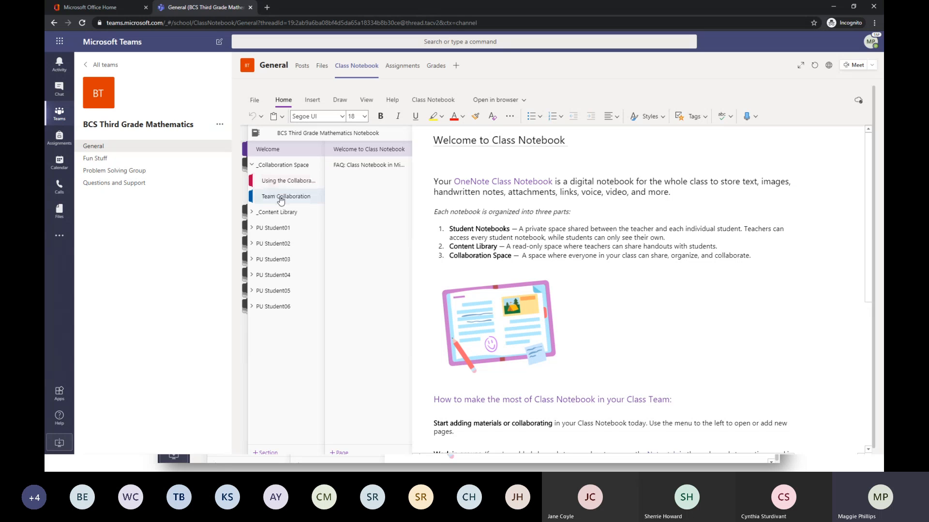
{"action": "left_click", "coordinate": [279, 215]}
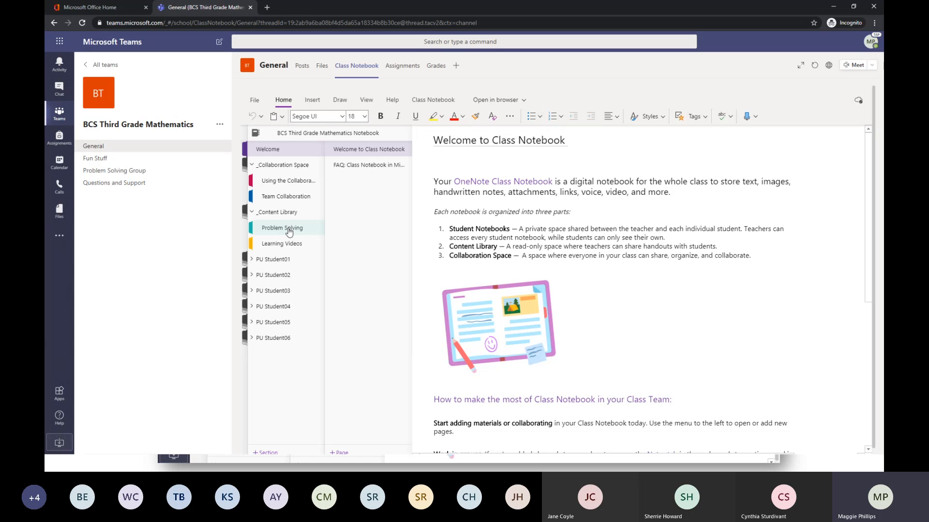
View the Checklist and Graphic Organizer pages in the Content Library's Problem Solving section.
{"action": "left_click", "coordinate": [285, 228]}
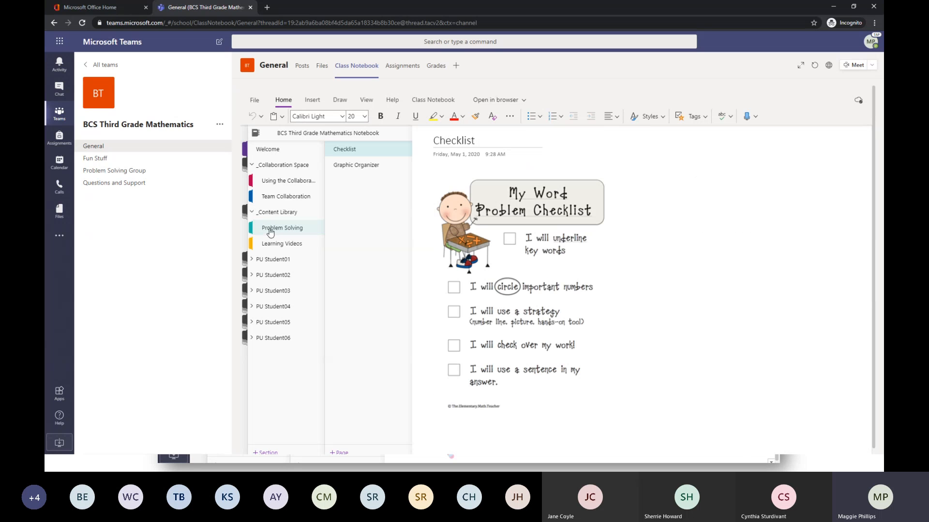
{"action": "left_click", "coordinate": [352, 166]}
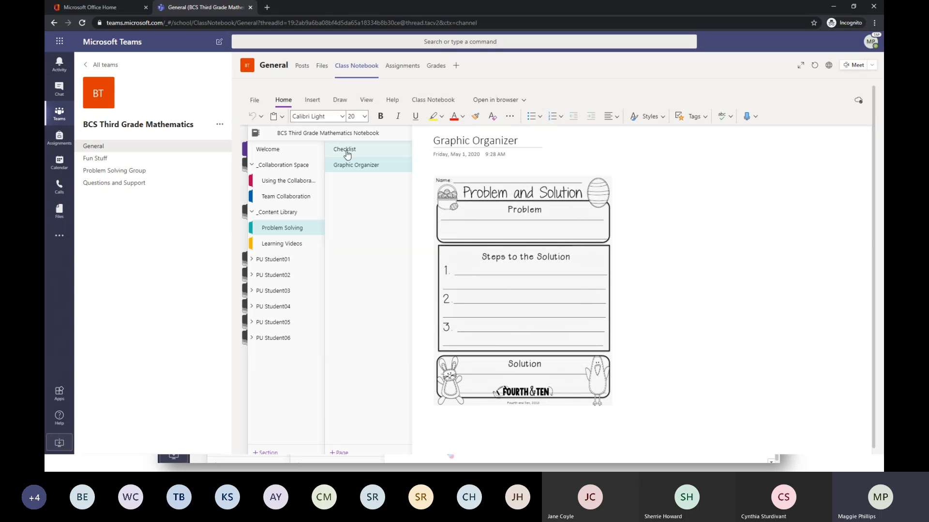
{"action": "left_click", "coordinate": [347, 152]}
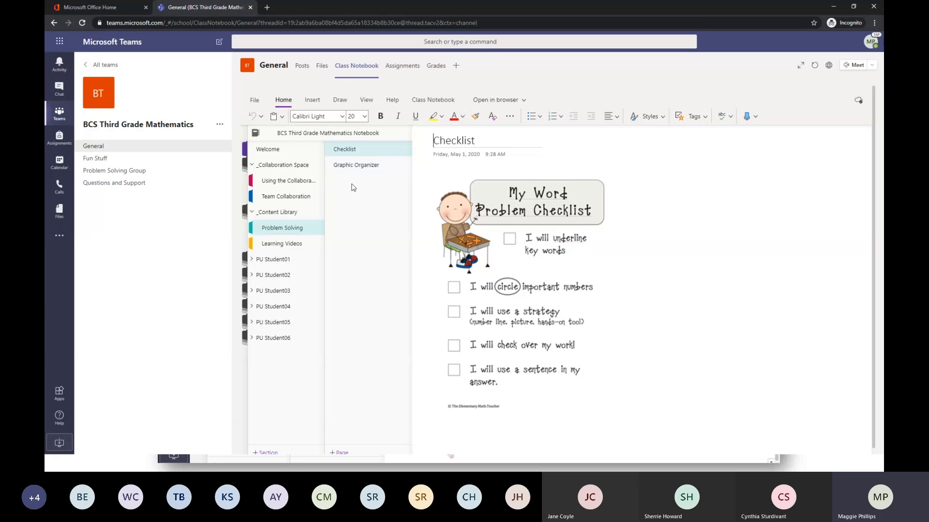
Add a page titled "Friday Afternoon" to the Team Collaboration section of the Collaboration Space.
{"action": "left_click", "coordinate": [293, 195]}
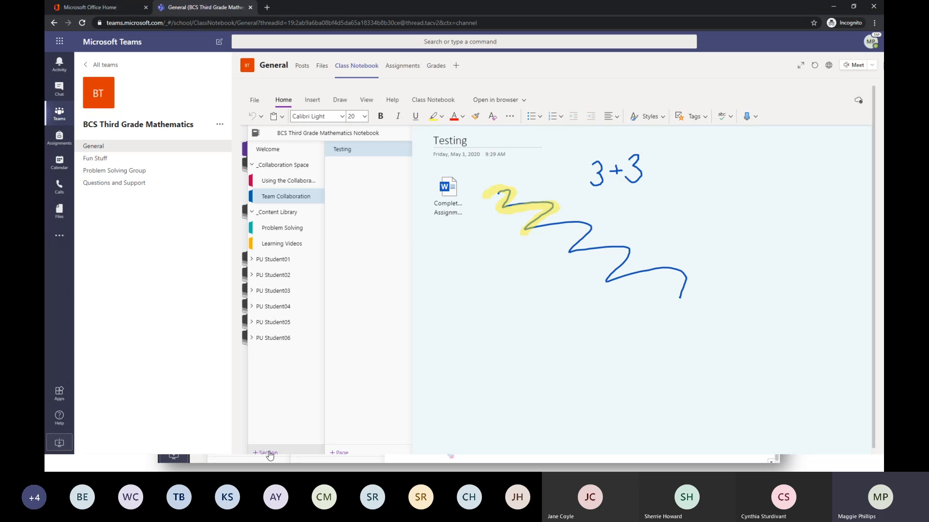
{"action": "left_click", "coordinate": [344, 453]}
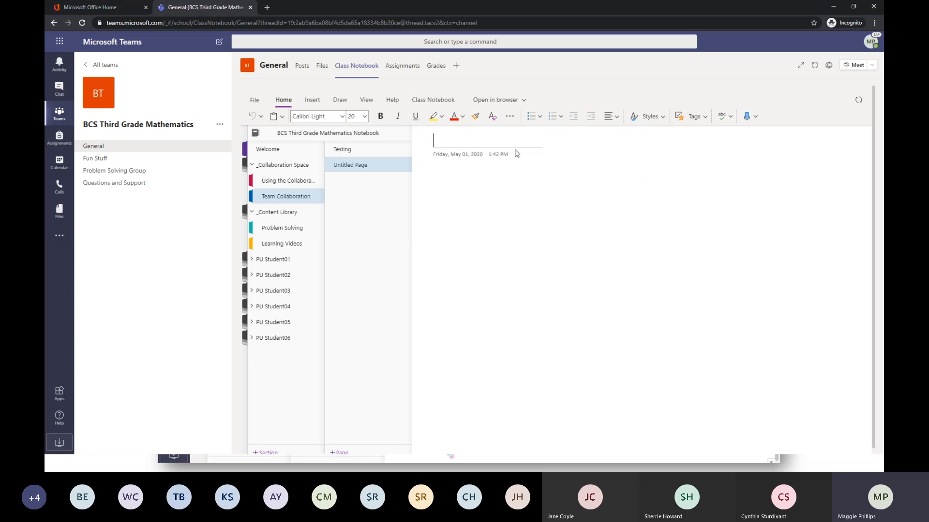
{"action": "type", "text": "Friday Afternoon"}
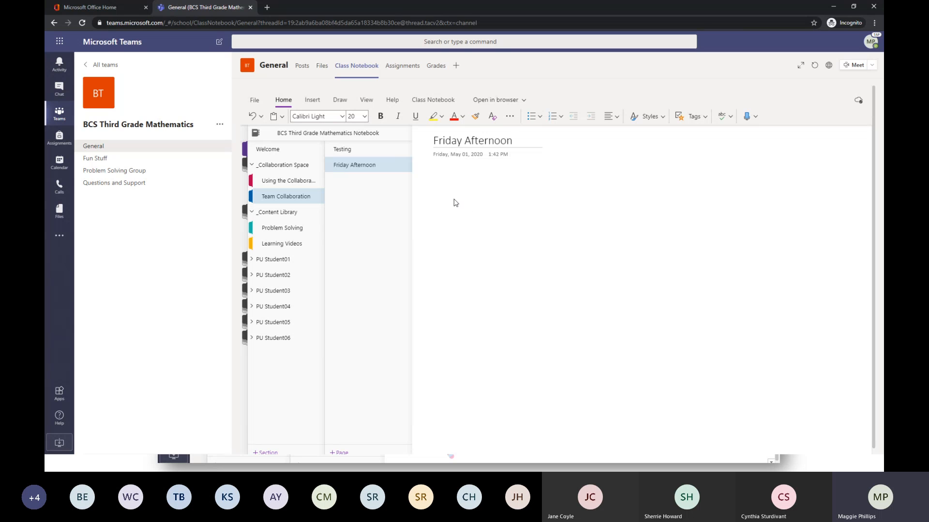
Try placing the text cursor at several different spots in the empty body of the Friday Afternoon page.
{"action": "left_click", "coordinate": [429, 176]}
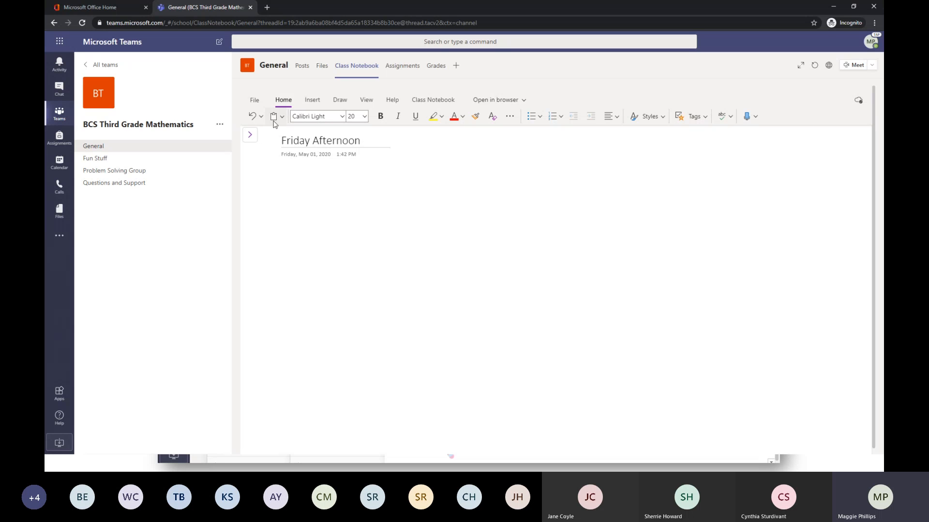
{"action": "left_click", "coordinate": [280, 177]}
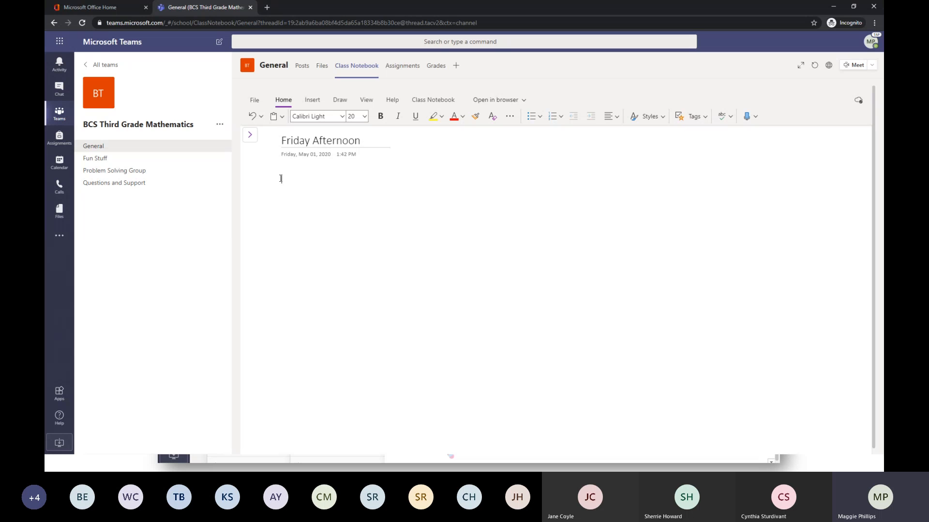
{"action": "left_click", "coordinate": [462, 173]}
{"action": "left_click", "coordinate": [324, 299]}
{"action": "left_click", "coordinate": [613, 231]}
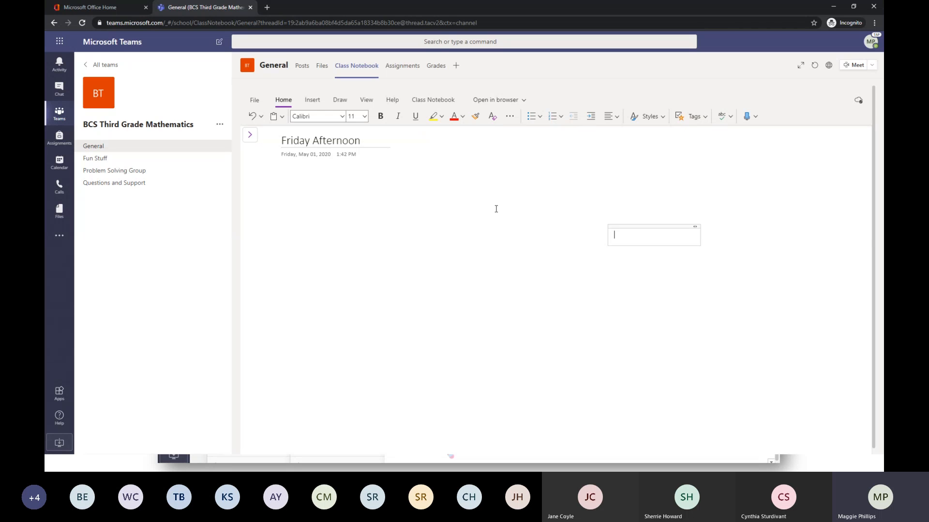
{"action": "left_click", "coordinate": [279, 191]}
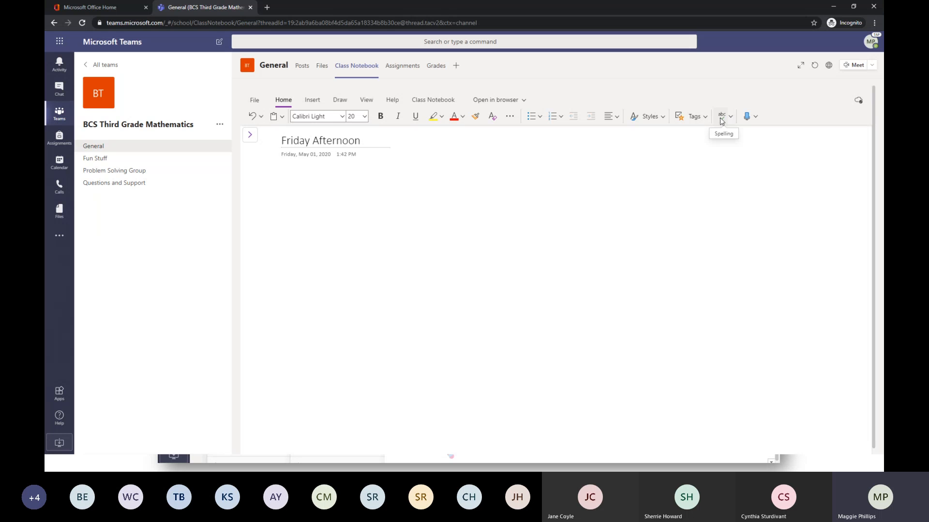
Examine the languages available for dictation without choosing one, and return to the page body below the date.
{"action": "left_click", "coordinate": [757, 118]}
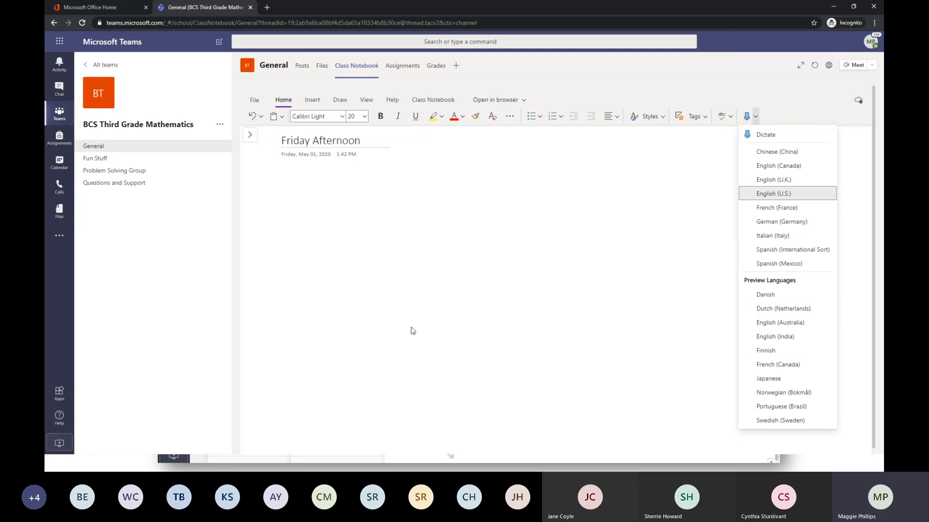
{"action": "left_click", "coordinate": [282, 178]}
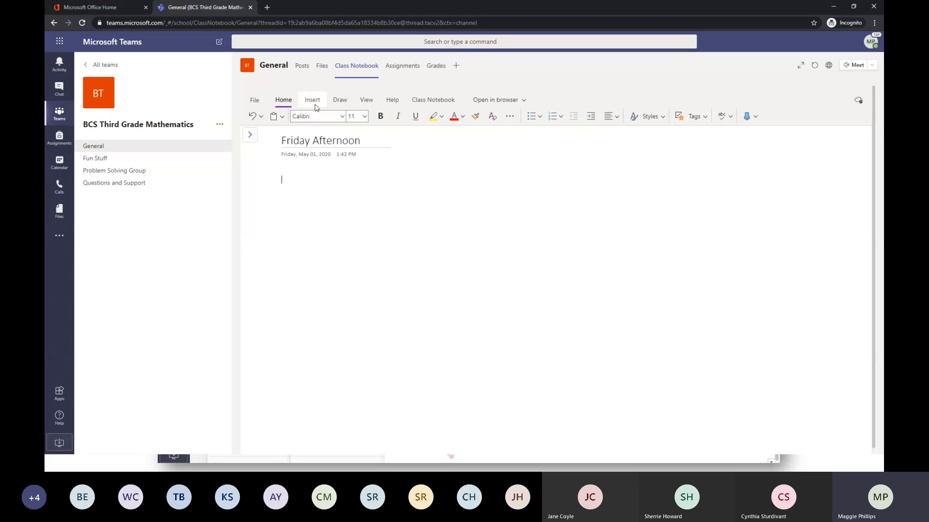
Insert a 2x2 table in the page body below the date.
{"action": "left_click", "coordinate": [313, 102]}
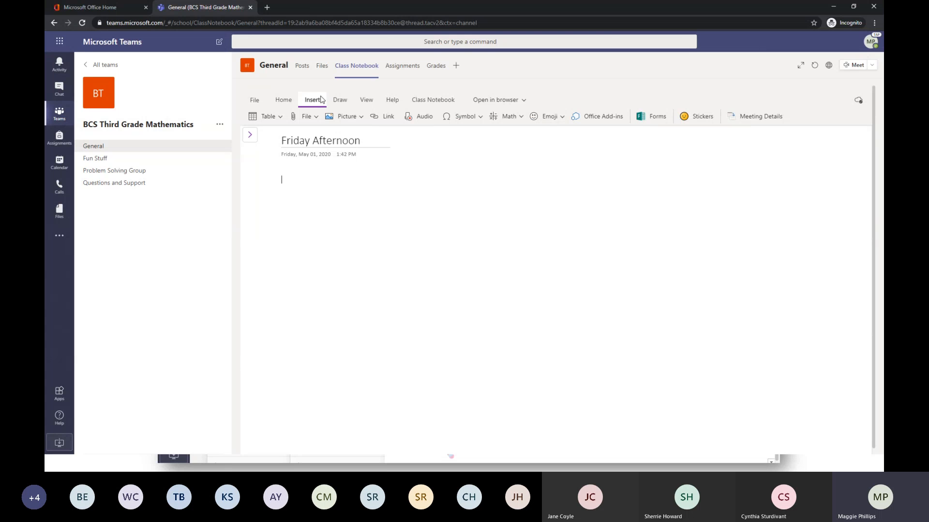
{"action": "left_click", "coordinate": [266, 121]}
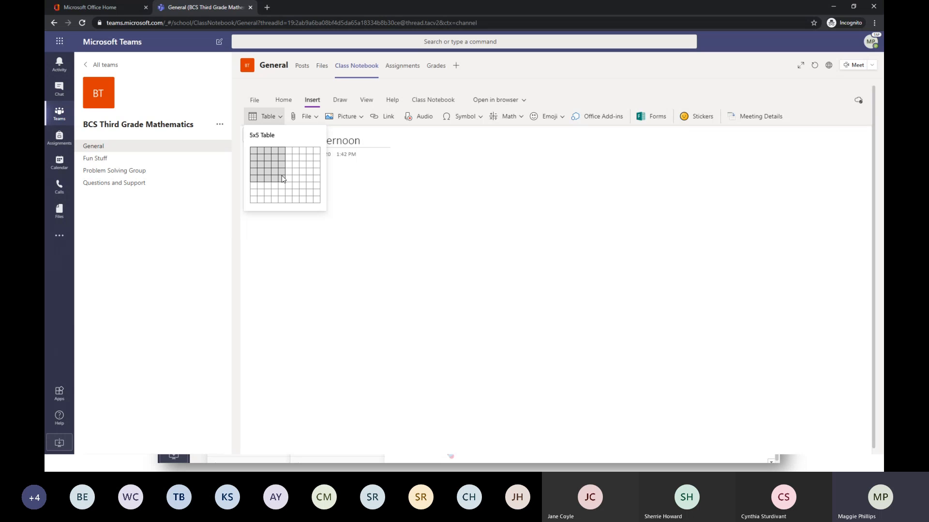
{"action": "left_click", "coordinate": [262, 160]}
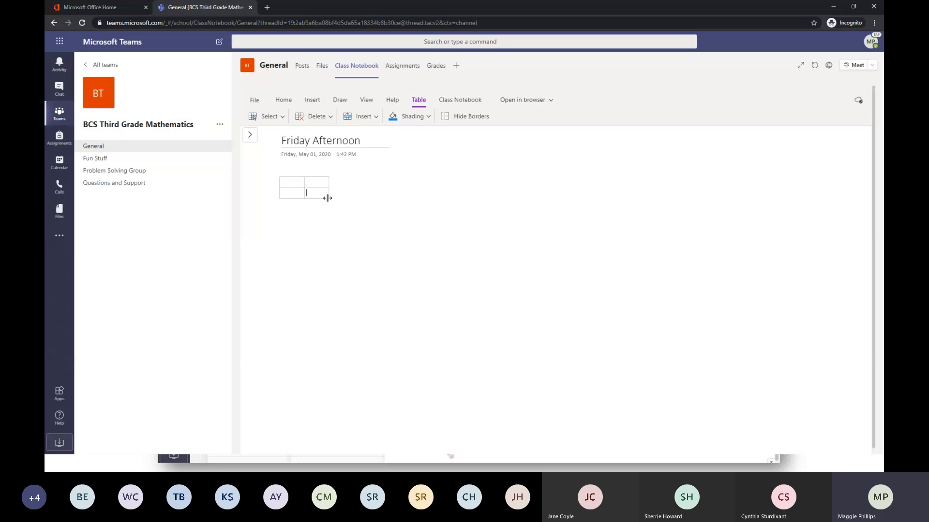
{"action": "mouse_move", "coordinate": [330, 195]}
{"action": "left_mouse_down"}
{"action": "mouse_move", "coordinate": [426, 187]}
{"action": "mouse_move", "coordinate": [325, 202]}
{"action": "left_mouse_up"}
Examine the options for inserting a file into the Friday Afternoon page.
{"action": "left_click", "coordinate": [312, 100]}
{"action": "left_click", "coordinate": [426, 223]}
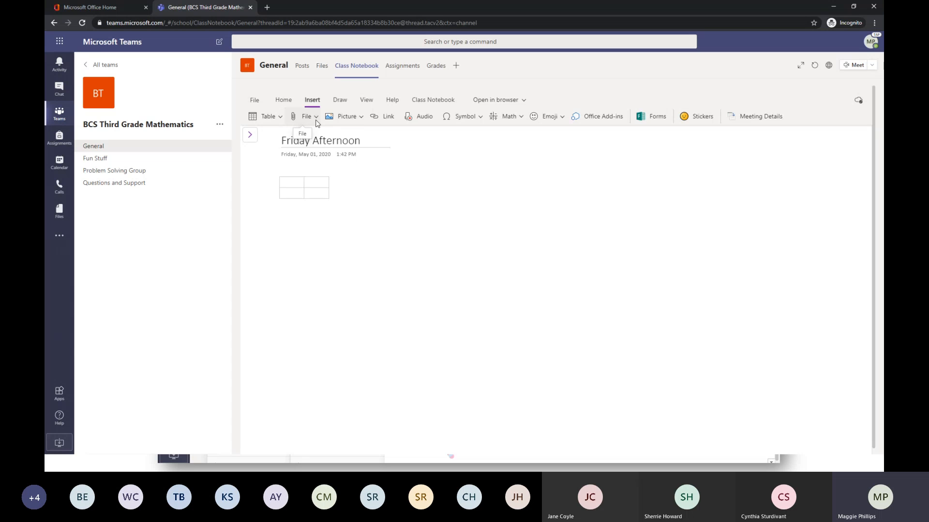
{"action": "left_click", "coordinate": [316, 117]}
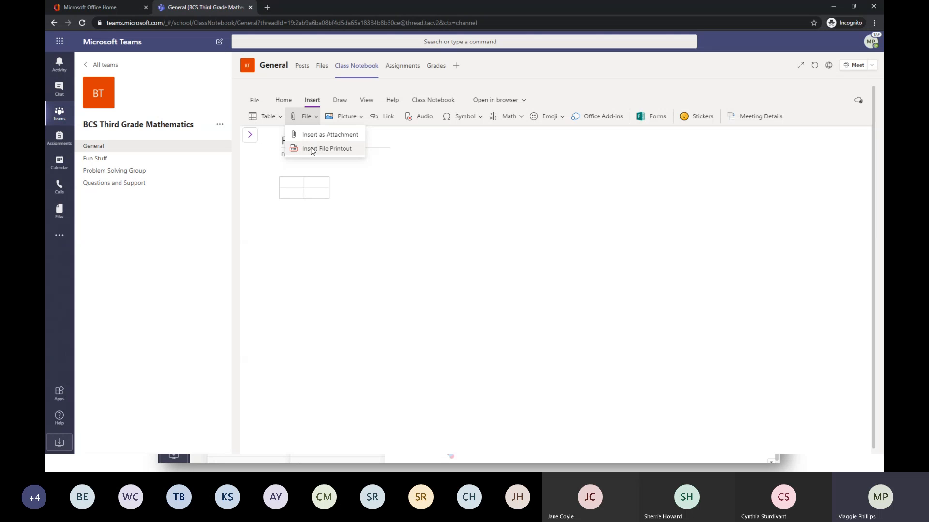
Attach the Completed Assignment document to the Checklist page of the Problem Solving section and move it closer to the checklist picture.
{"action": "left_click", "coordinate": [250, 135]}
{"action": "left_click", "coordinate": [281, 230]}
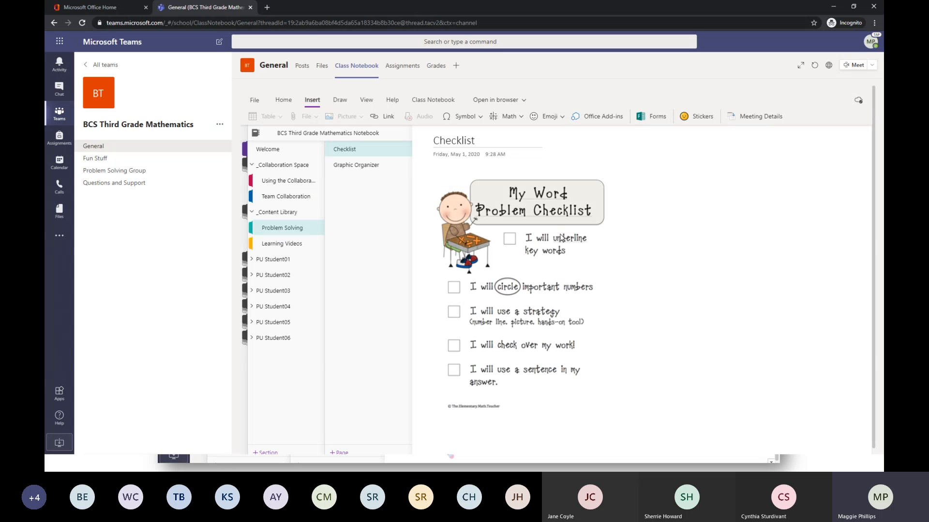
{"action": "left_click", "coordinate": [689, 180]}
{"action": "left_click", "coordinate": [667, 178]}
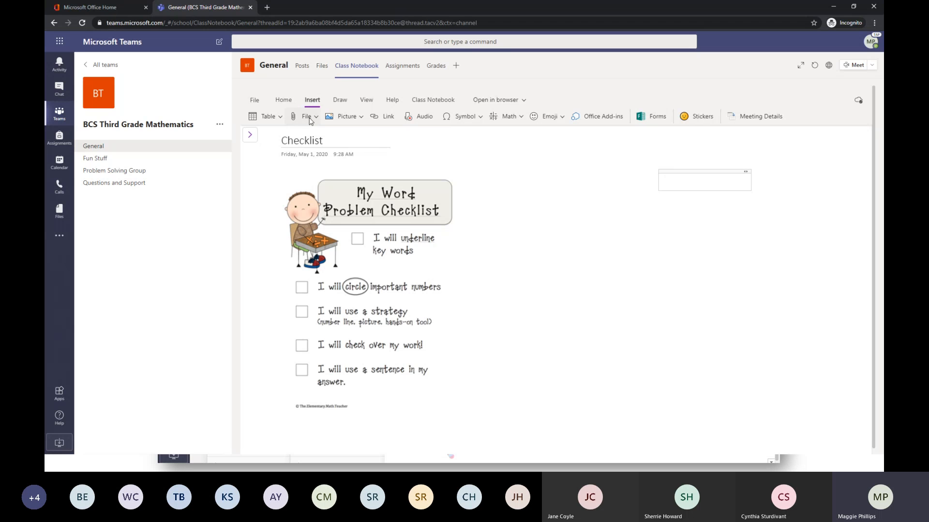
{"action": "left_click", "coordinate": [310, 121]}
{"action": "left_click", "coordinate": [309, 132]}
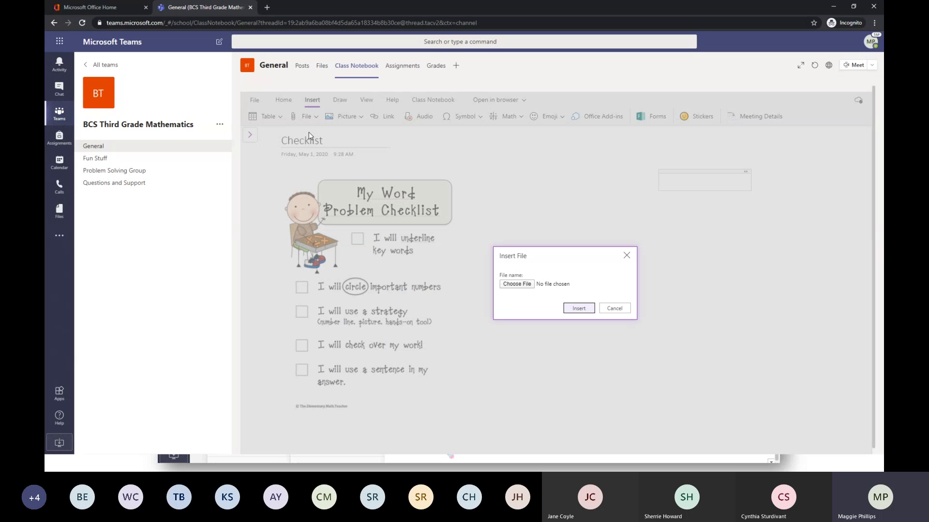
{"action": "left_click", "coordinate": [516, 283]}
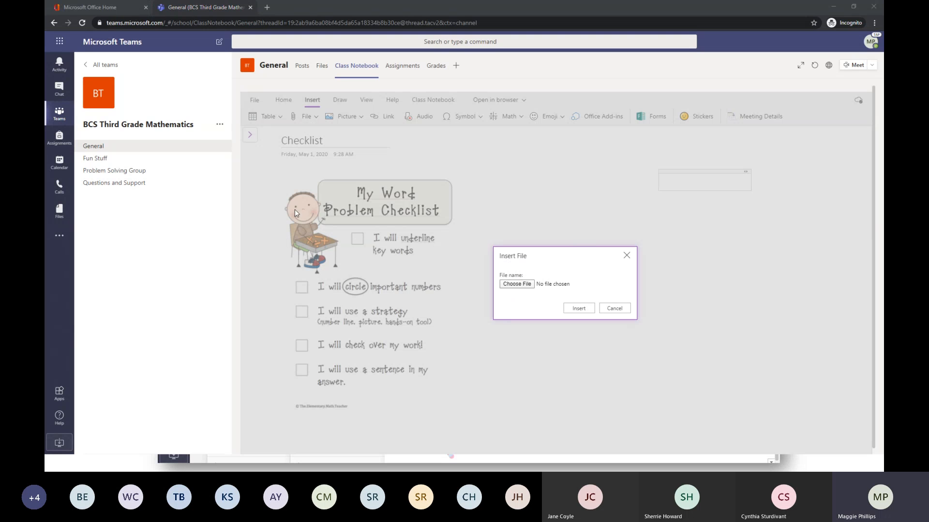
{"action": "double_click", "coordinate": [163, 164]}
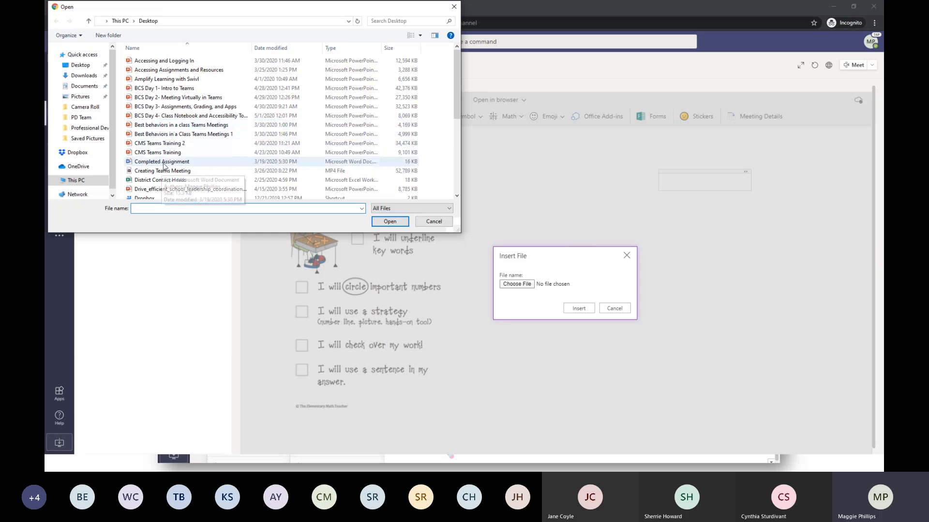
{"action": "left_click", "coordinate": [579, 308]}
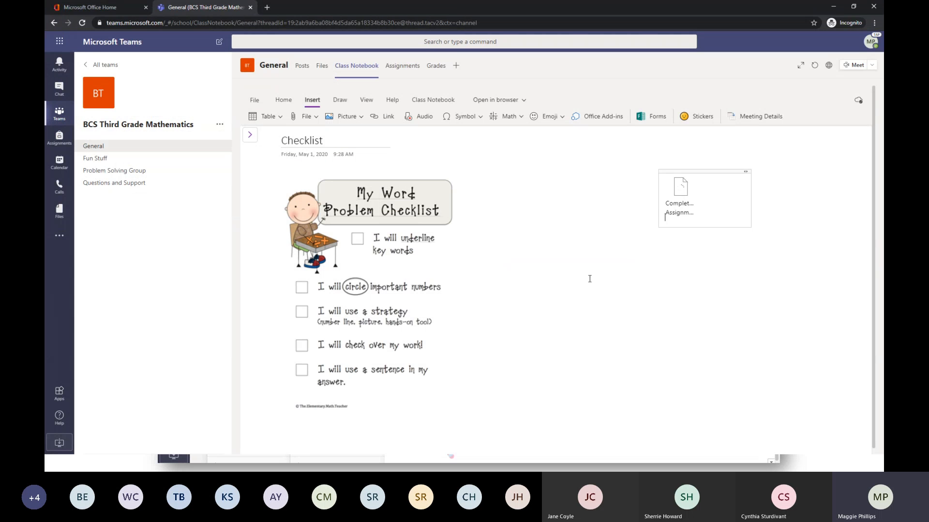
{"action": "left_click_drag", "start_coordinate": [678, 171], "coordinate": [553, 185]}
{"action": "left_click", "coordinate": [687, 202]}
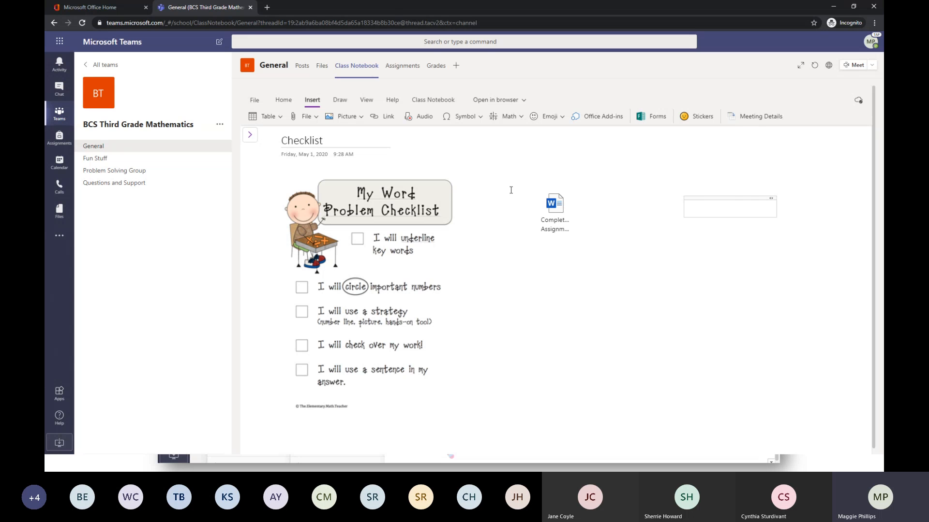
Return to the Friday Afternoon page in the Team Collaboration section and collapse the section list.
{"action": "left_click", "coordinate": [250, 138]}
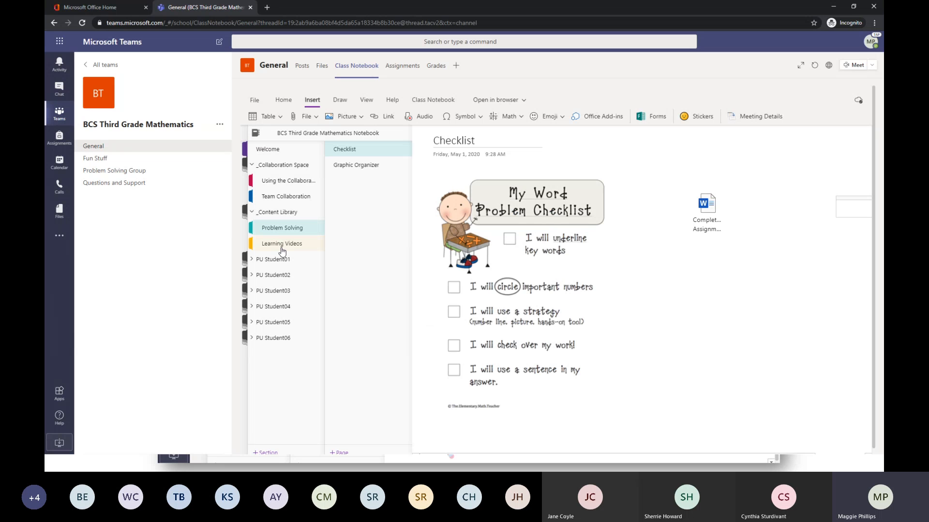
{"action": "left_click", "coordinate": [286, 197]}
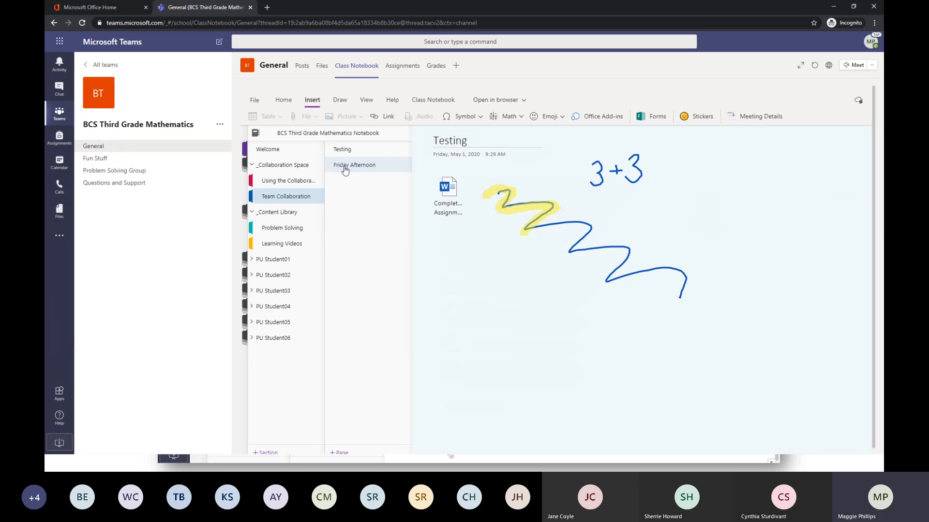
{"action": "left_click", "coordinate": [345, 166]}
{"action": "left_click", "coordinate": [556, 206]}
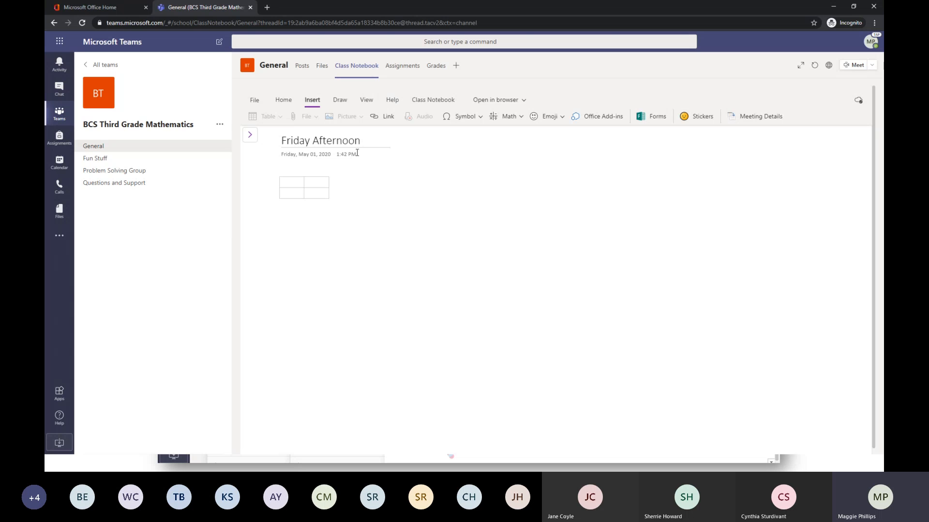
Examine the sources available for inserting a picture into the page, without choosing one.
{"action": "left_click", "coordinate": [491, 249]}
{"action": "left_click", "coordinate": [360, 118]}
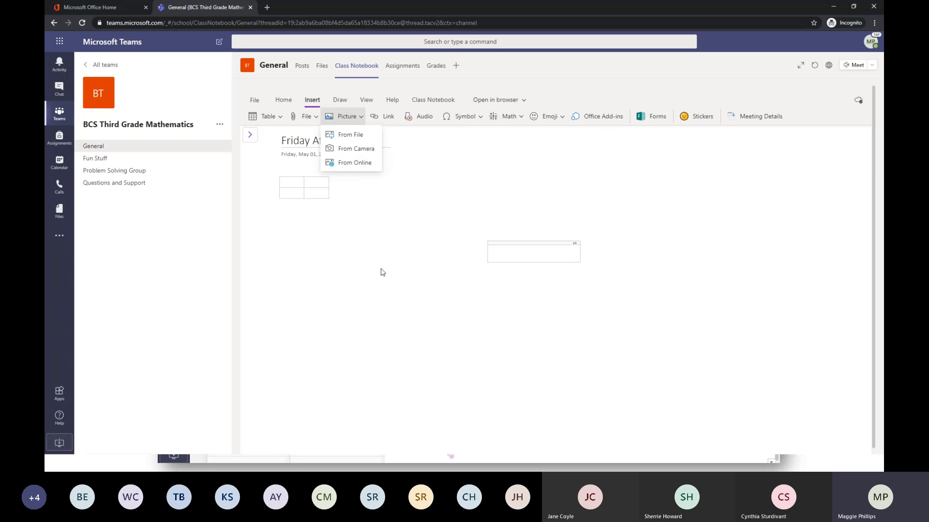
{"action": "key", "text": "Escape"}
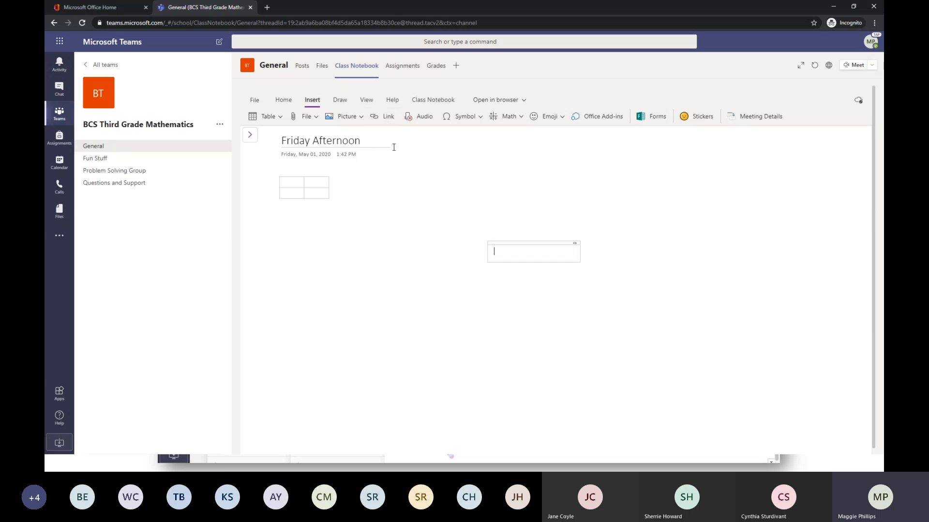
{"action": "left_click", "coordinate": [407, 205]}
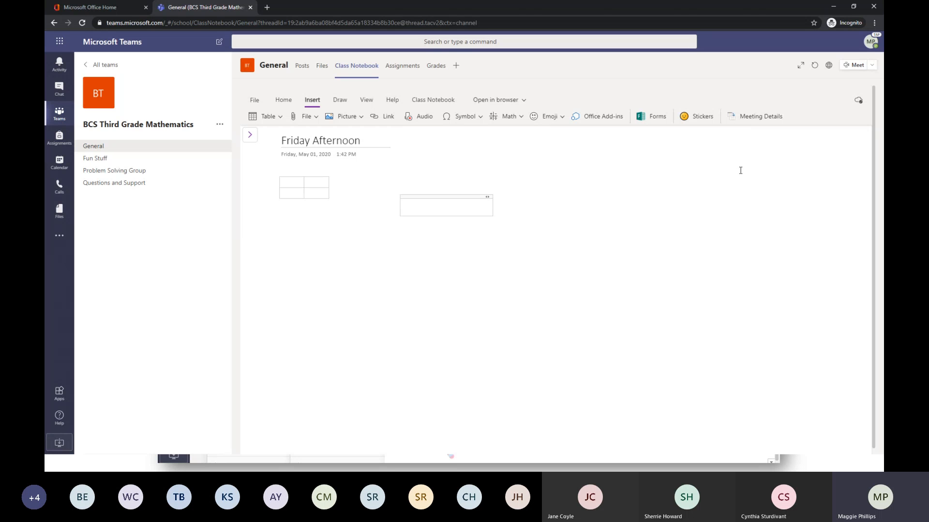
Examine the symbols and emojis available for insertion into the Friday Afternoon page, without choosing one.
{"action": "left_click", "coordinate": [480, 117]}
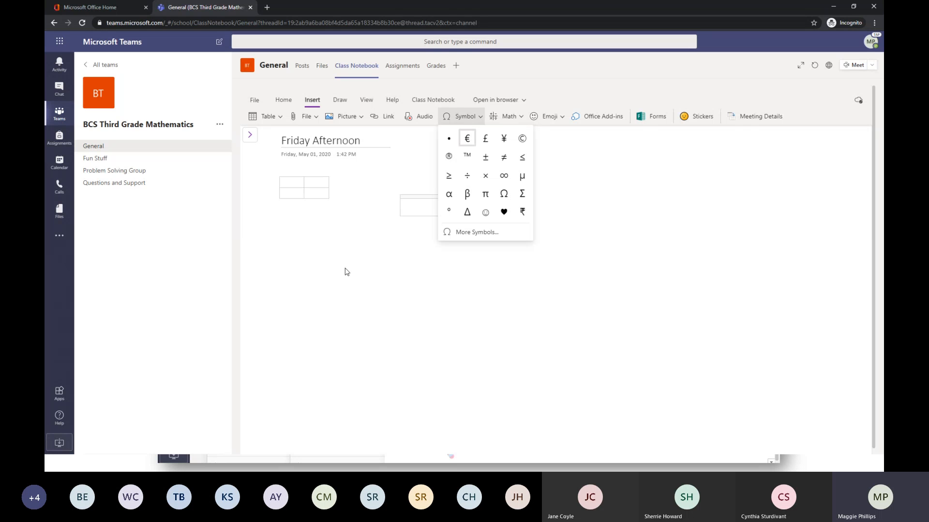
{"action": "key", "text": "Escape"}
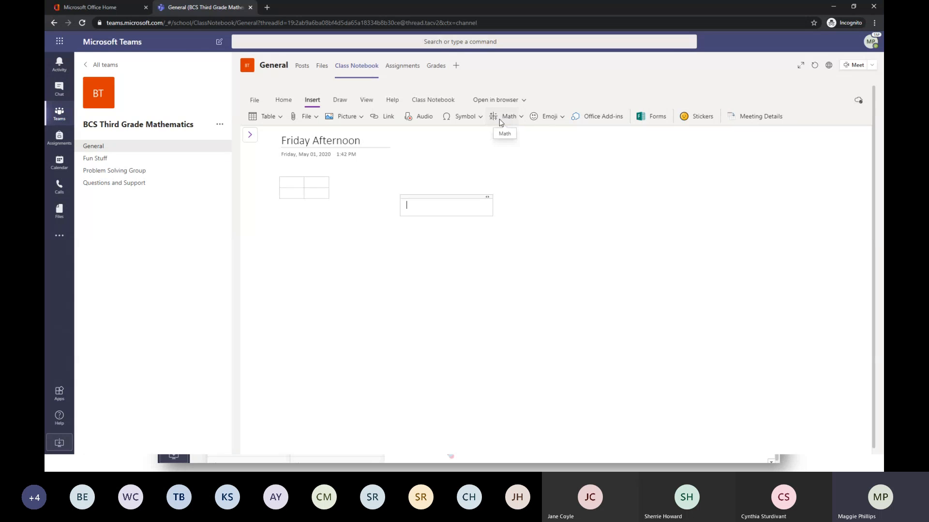
{"action": "left_click", "coordinate": [562, 115]}
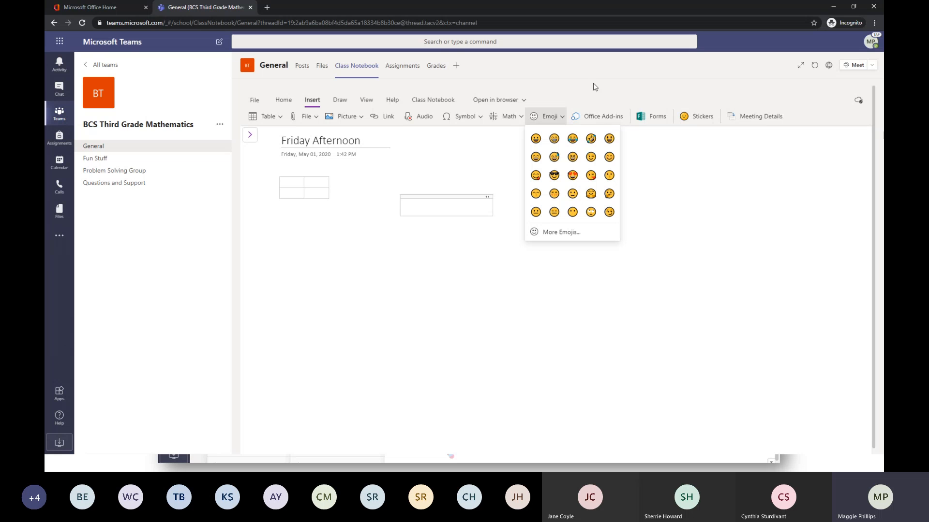
{"action": "key", "text": "Escape"}
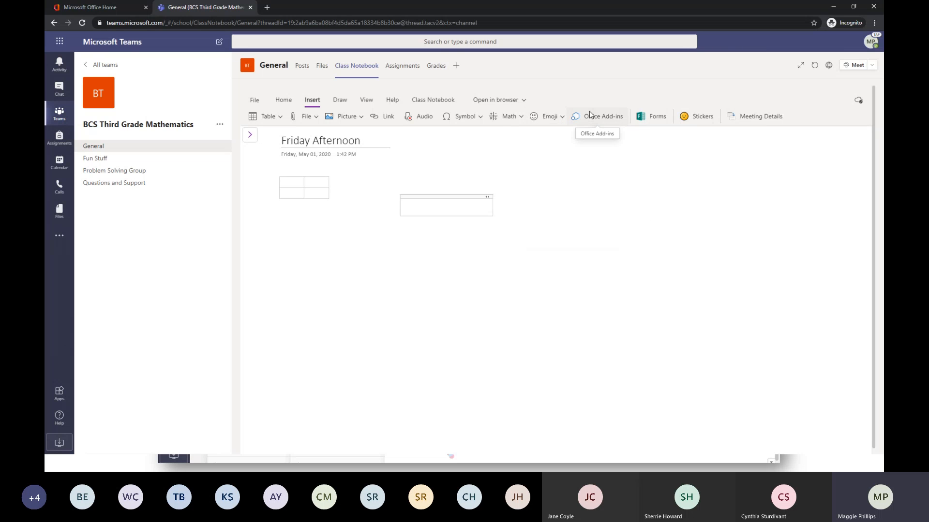
Browse the Deep Sea Life and Fruit Crew sticker packs without inserting a sticker.
{"action": "left_click", "coordinate": [701, 118]}
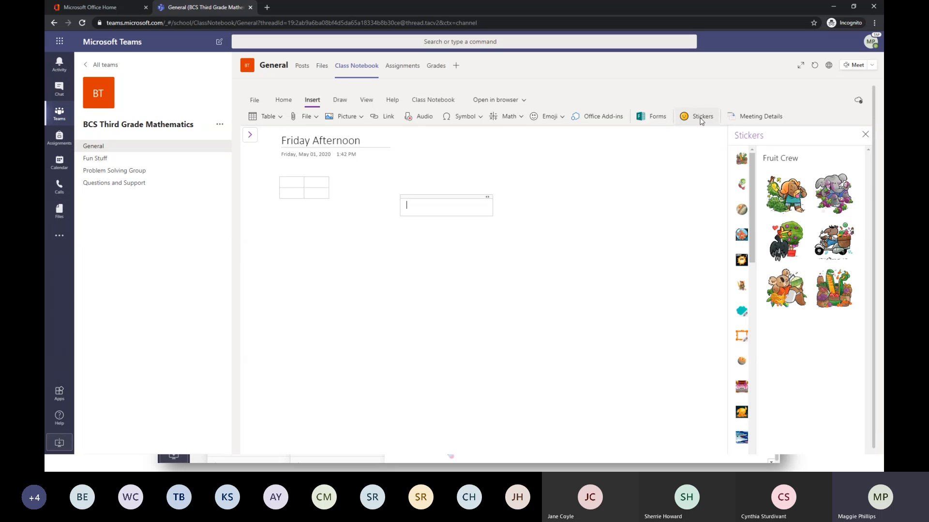
{"action": "left_click", "coordinate": [742, 414]}
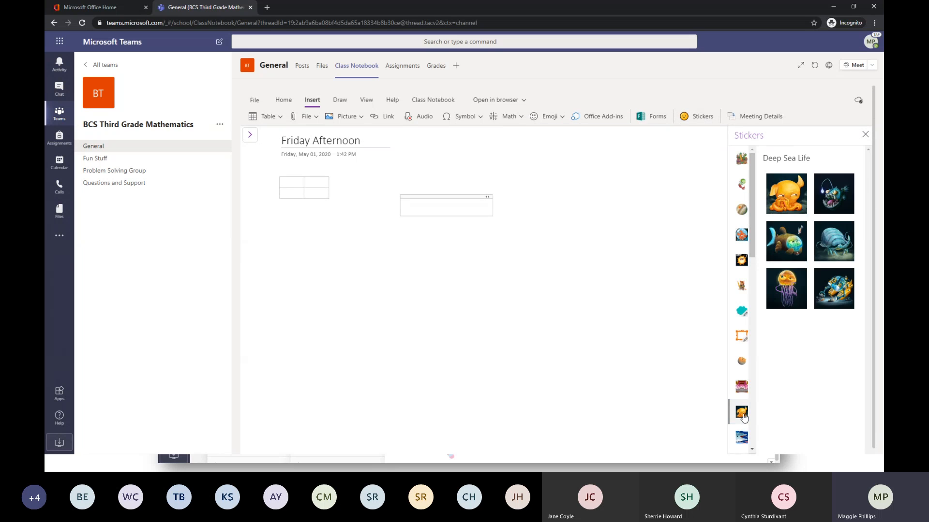
{"action": "left_click", "coordinate": [746, 163]}
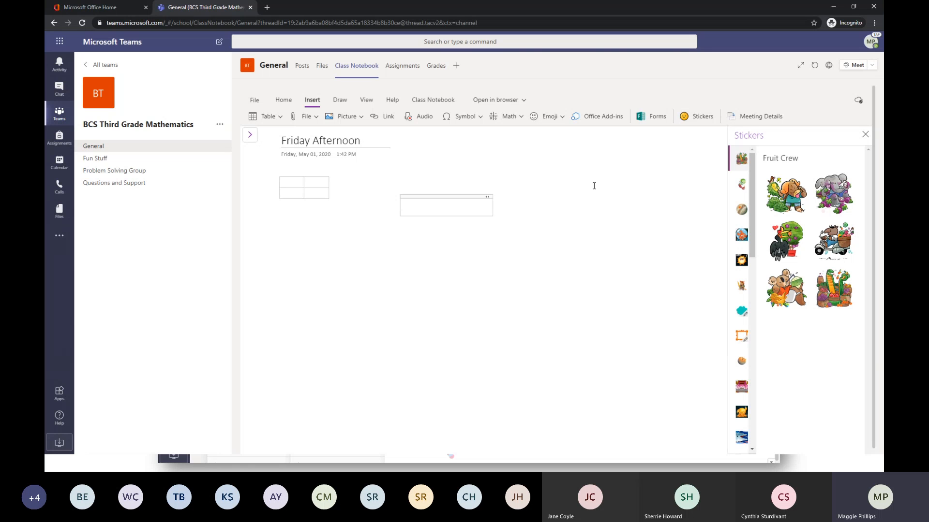
{"action": "left_click", "coordinate": [865, 135]}
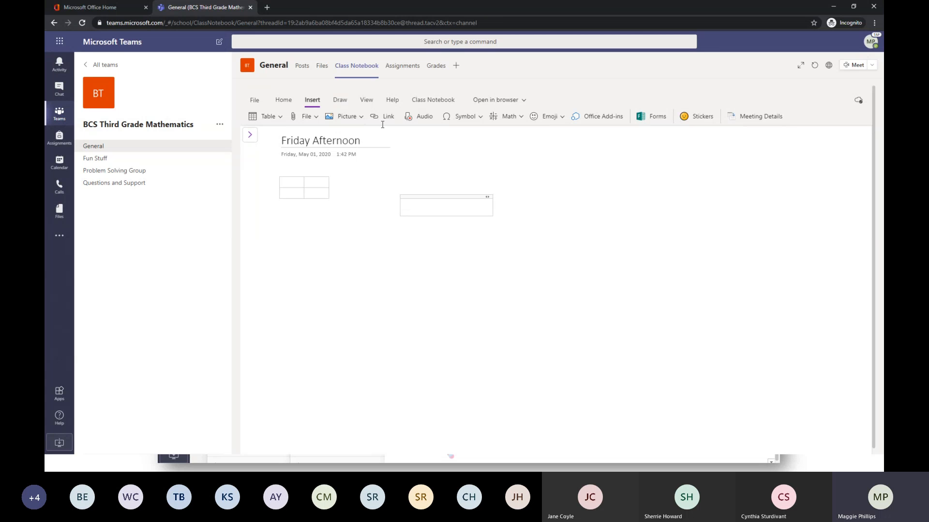
Draw a looping green pen line across the page below the table and highlight its beginning in yellow.
{"action": "left_click", "coordinate": [340, 101]}
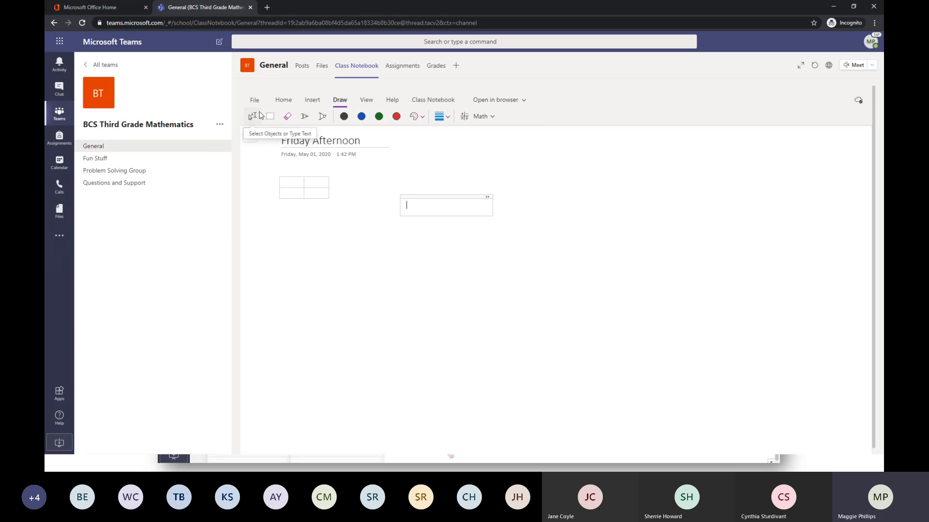
{"action": "left_click", "coordinate": [260, 113]}
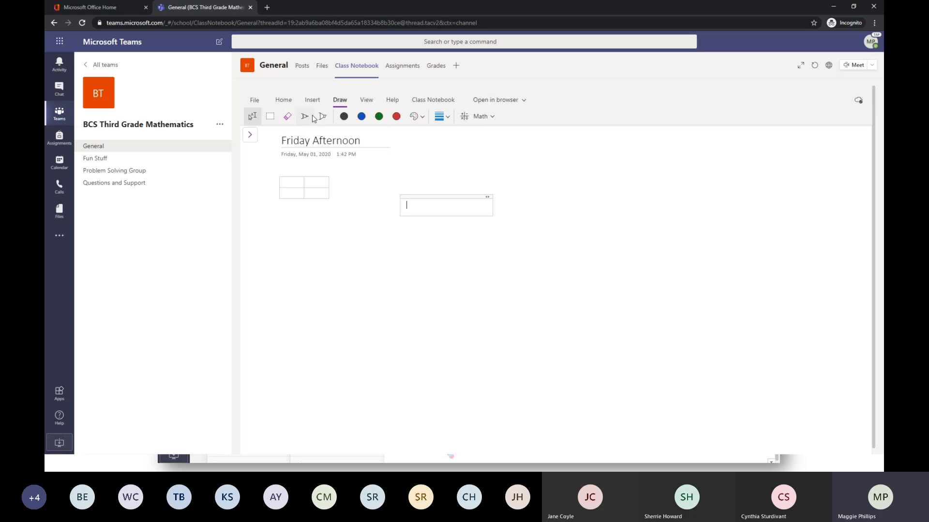
{"action": "left_click", "coordinate": [305, 118]}
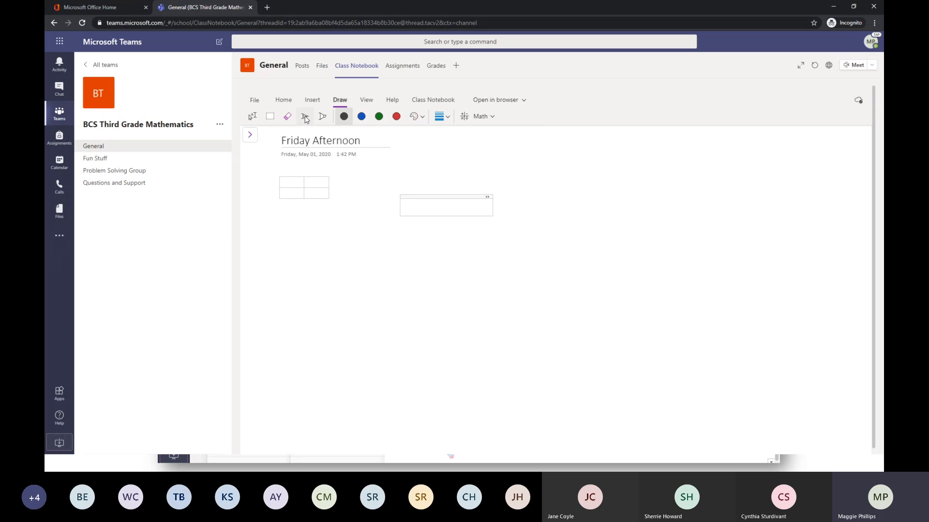
{"action": "left_click", "coordinate": [379, 116]}
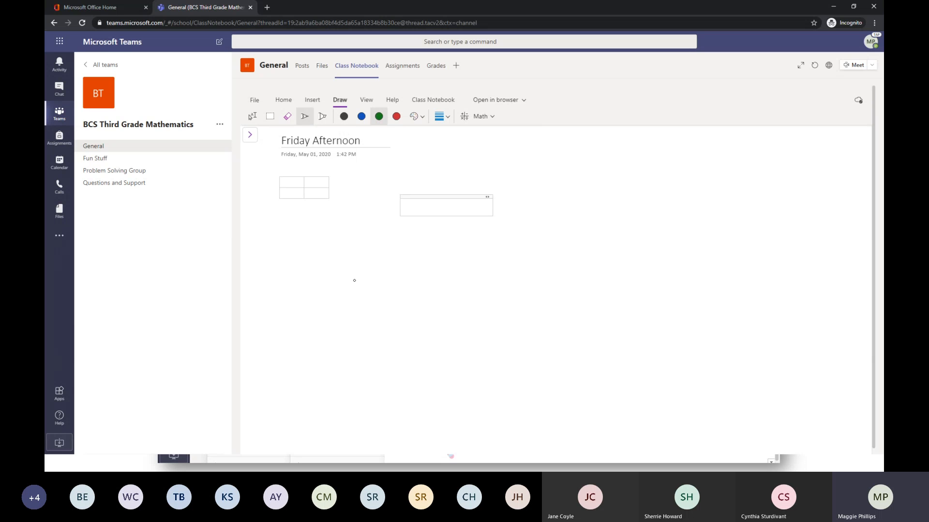
{"action": "mouse_move", "coordinate": [354, 281]}
{"action": "left_mouse_down"}
{"action": "mouse_move", "coordinate": [514, 309]}
{"action": "mouse_move", "coordinate": [557, 285]}
{"action": "mouse_move", "coordinate": [658, 348]}
{"action": "mouse_move", "coordinate": [739, 367]}
{"action": "left_mouse_up"}
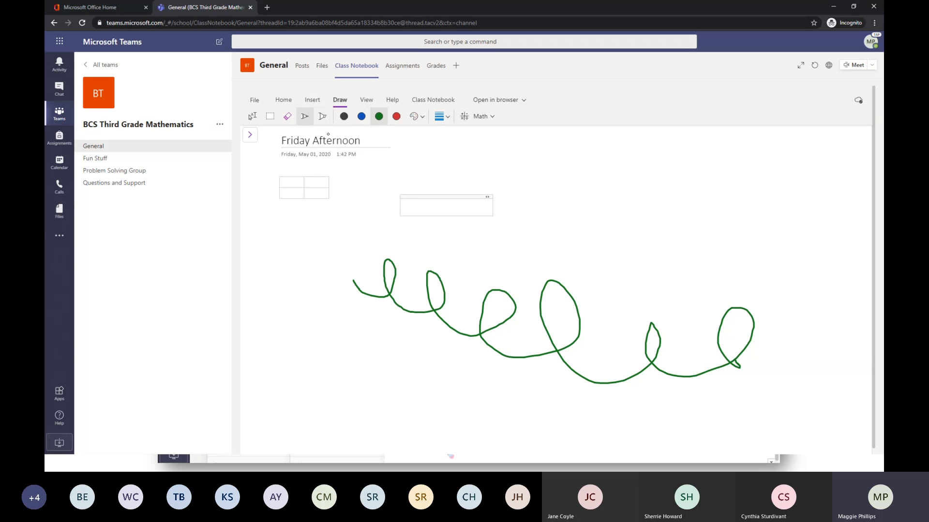
{"action": "left_click", "coordinate": [322, 117]}
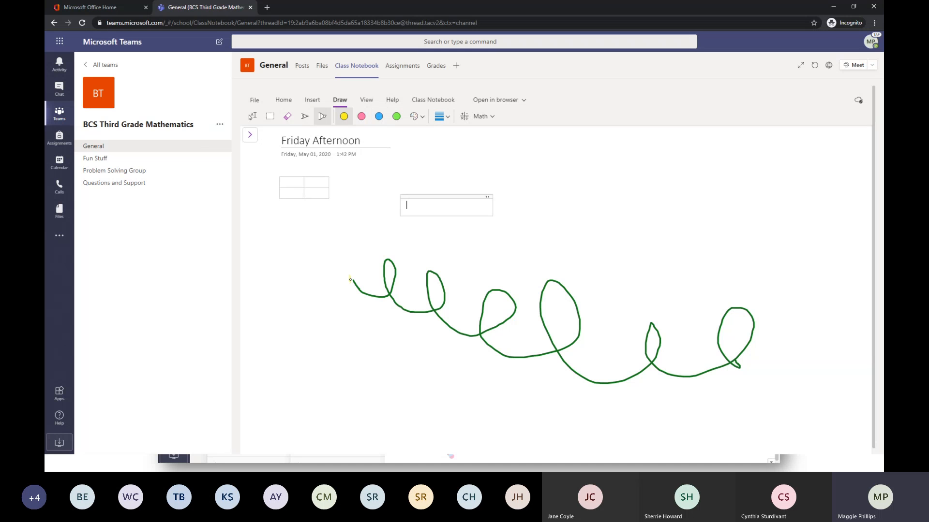
{"action": "mouse_move", "coordinate": [350, 280]}
{"action": "left_mouse_down"}
{"action": "mouse_move", "coordinate": [375, 299]}
{"action": "mouse_move", "coordinate": [401, 281]}
{"action": "mouse_move", "coordinate": [380, 280]}
{"action": "mouse_move", "coordinate": [473, 301]}
{"action": "mouse_move", "coordinate": [492, 314]}
{"action": "left_mouse_up"}
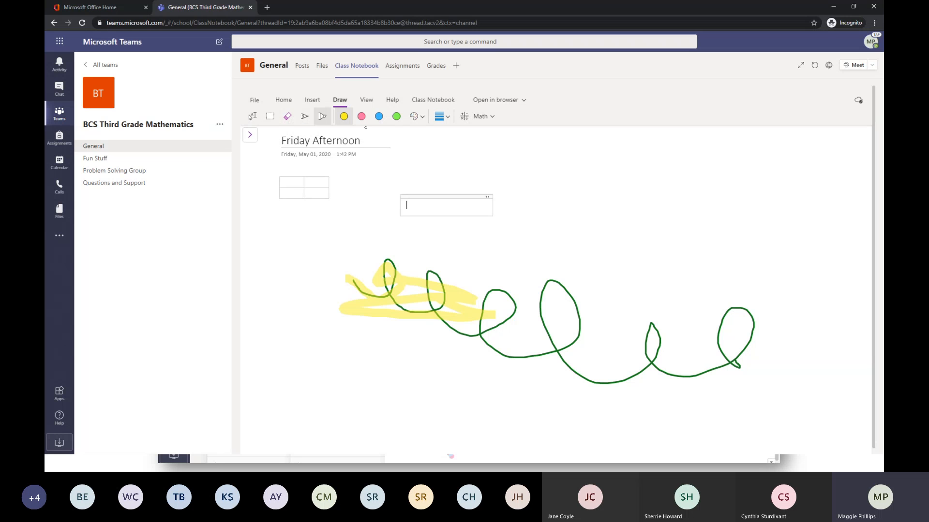
Look at the additional highlighter colors and open the Math assistant.
{"action": "left_click", "coordinate": [415, 120]}
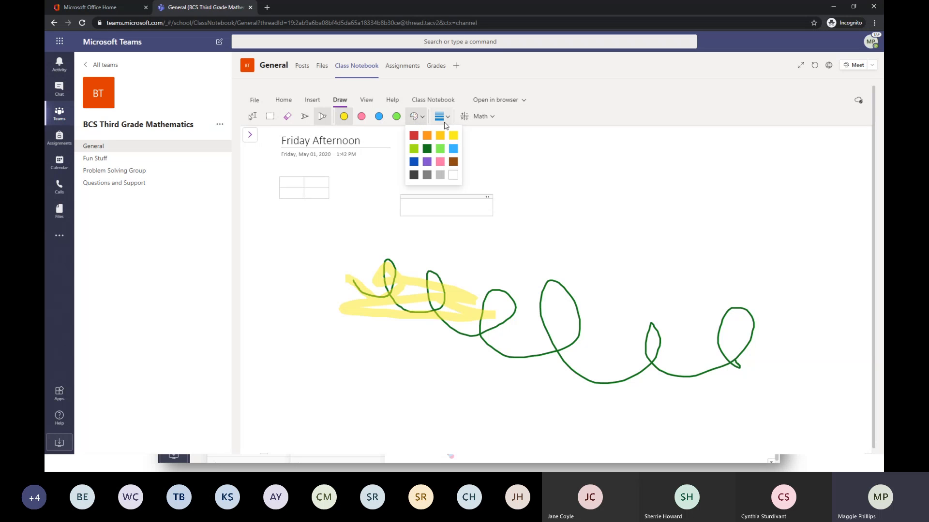
{"action": "left_click", "coordinate": [484, 117]}
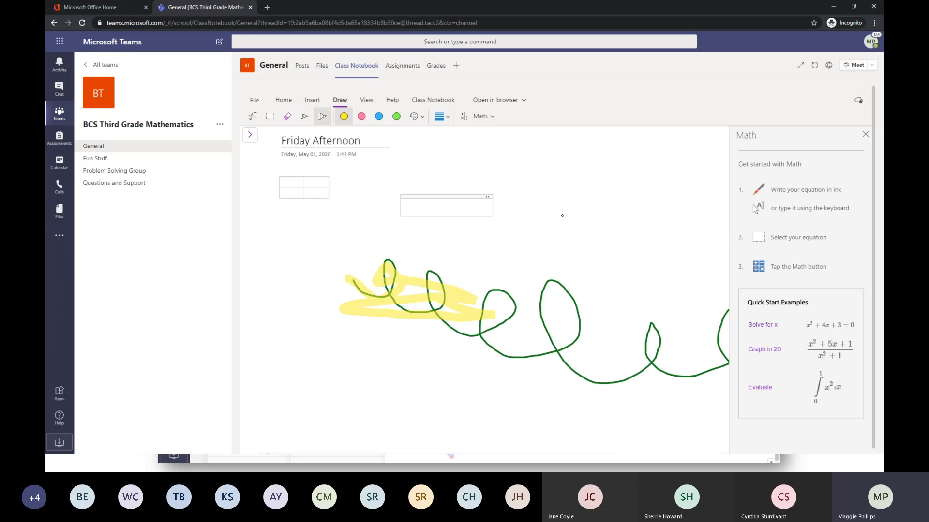
Examine the display options for the navigation panes without changing them.
{"action": "left_click", "coordinate": [365, 100]}
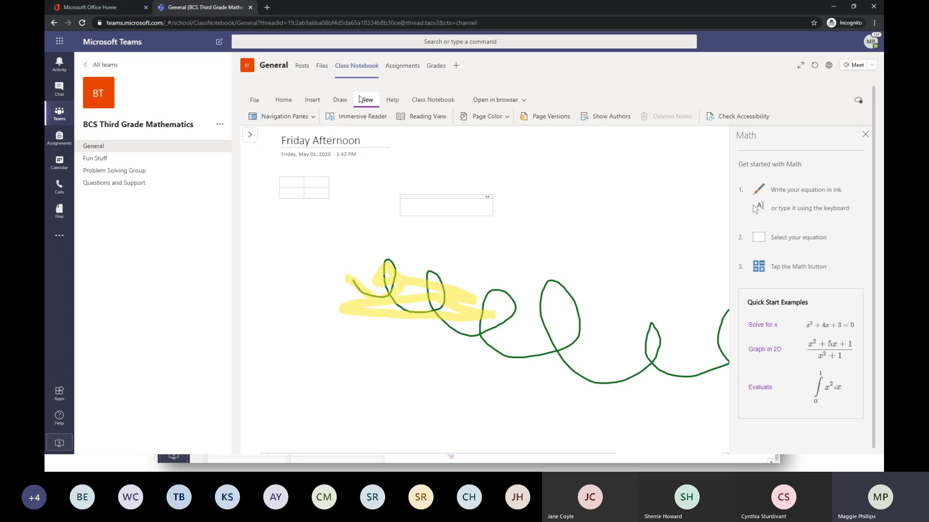
{"action": "left_click", "coordinate": [311, 117]}
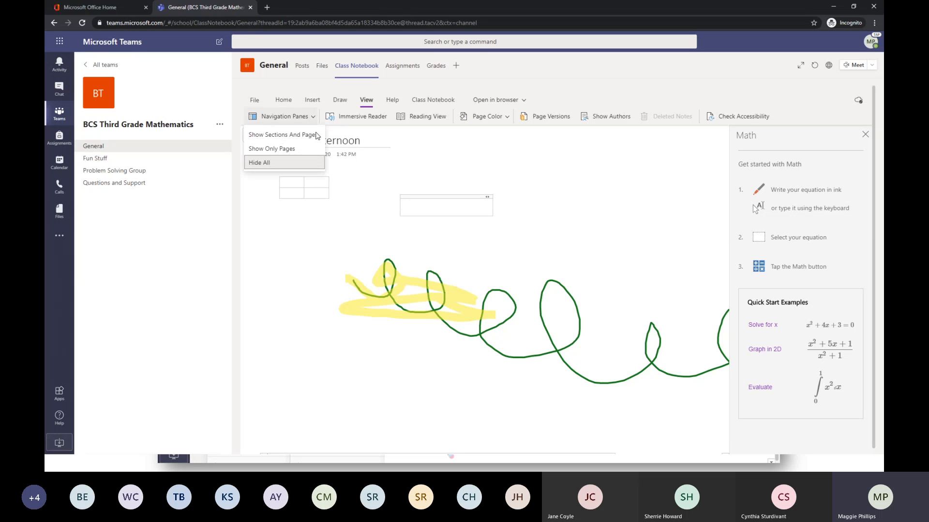
{"action": "left_click", "coordinate": [275, 278]}
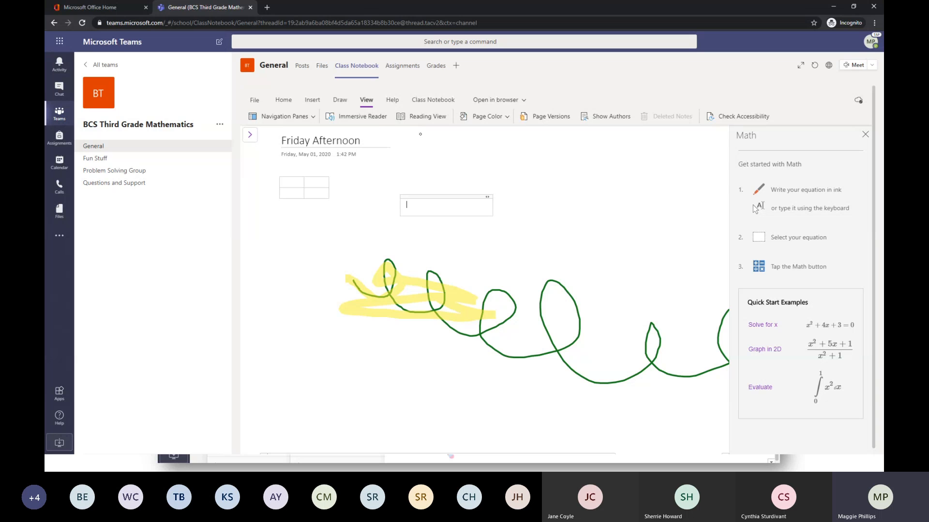
Color the page pale green and turn on page versions and author names, with the Math assistant closed.
{"action": "left_click", "coordinate": [503, 118]}
{"action": "left_click", "coordinate": [490, 158]}
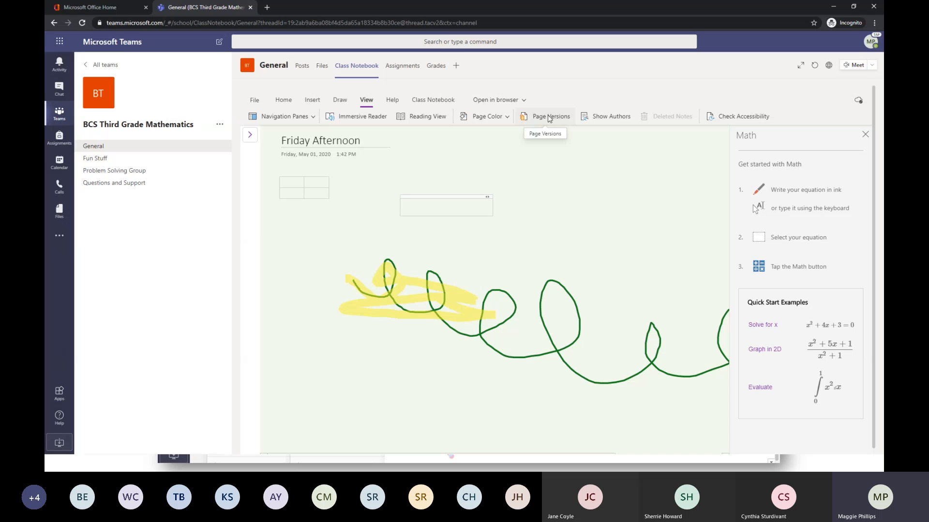
{"action": "left_click", "coordinate": [562, 117]}
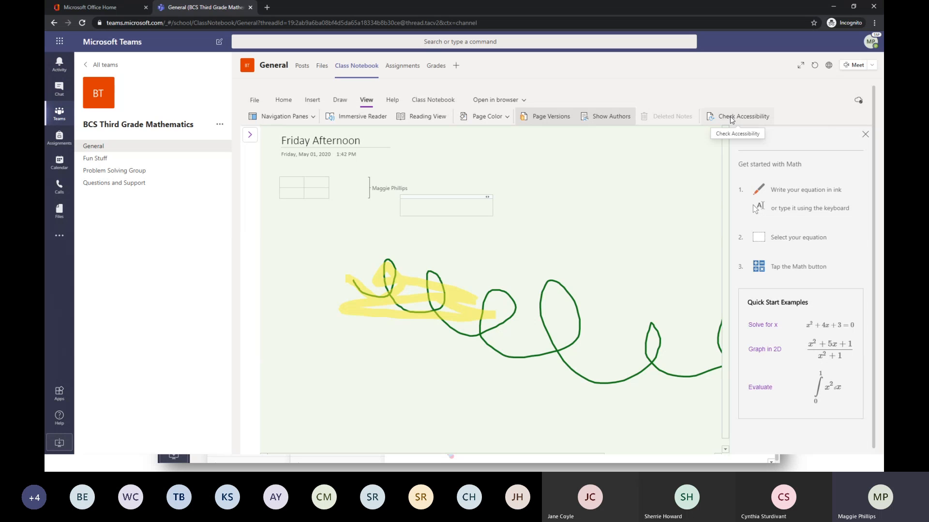
{"action": "left_click", "coordinate": [864, 135]}
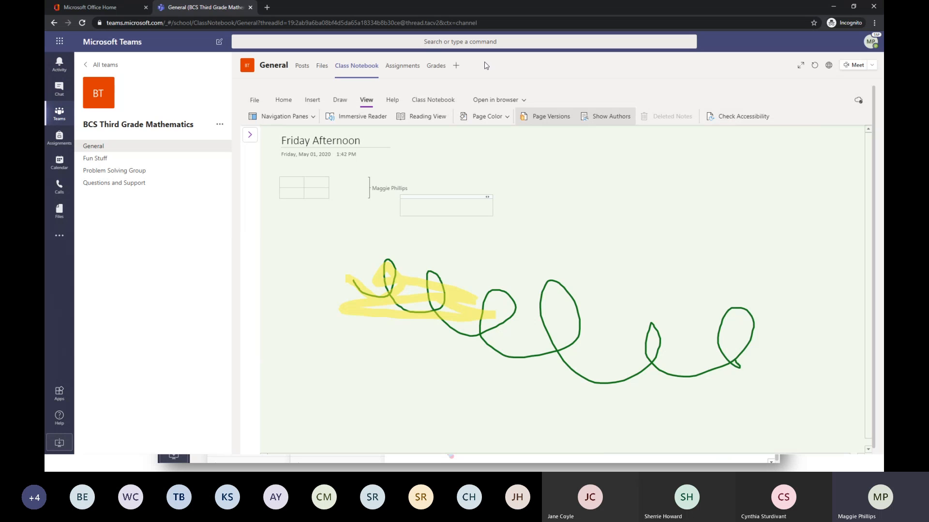
Open the Graphic Organizer page in the Problem Solving section of the Content Library.
{"action": "left_click", "coordinate": [393, 99]}
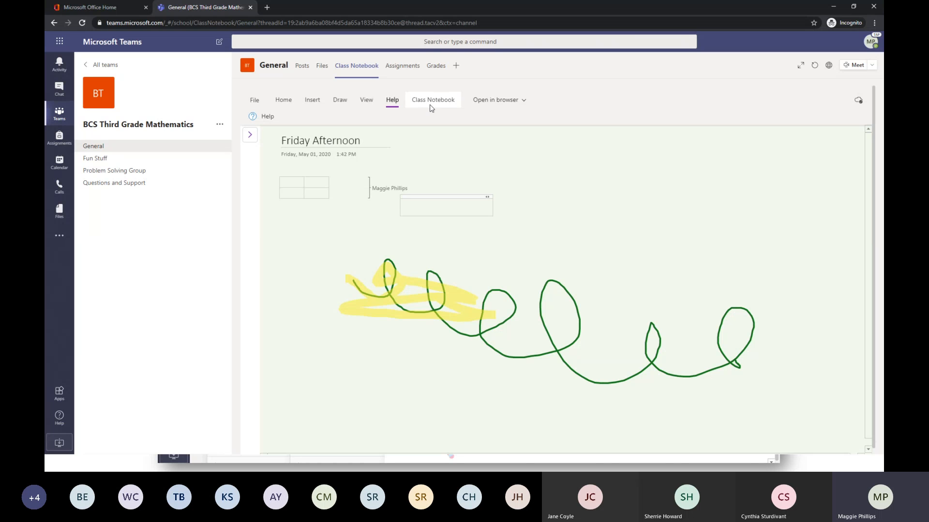
{"action": "left_click", "coordinate": [250, 138]}
{"action": "left_click", "coordinate": [282, 230]}
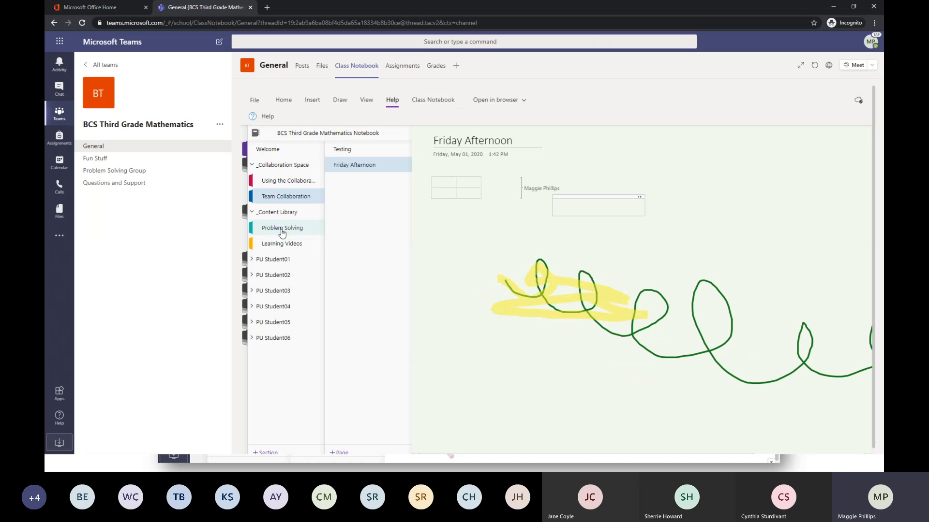
{"action": "left_click", "coordinate": [356, 173]}
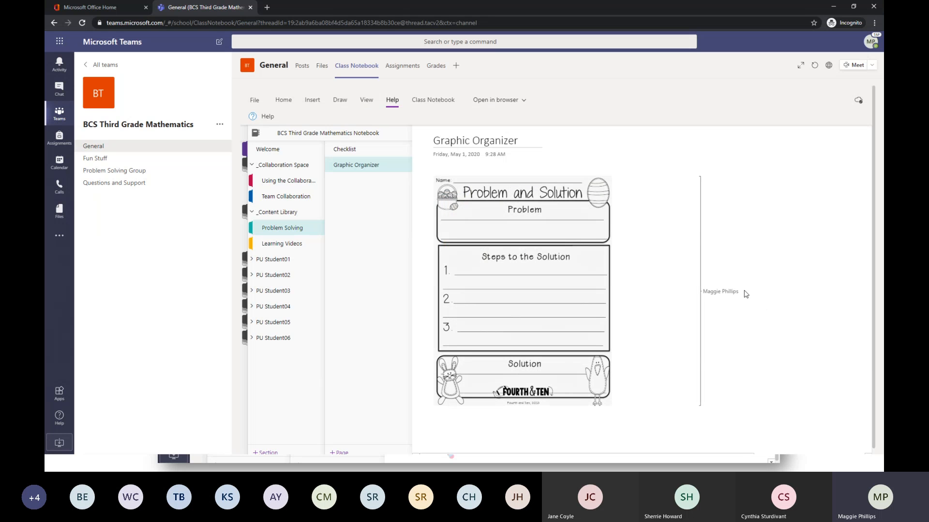
Examine the Class Notebook options for distributing a page, without choosing one.
{"action": "left_click", "coordinate": [420, 102]}
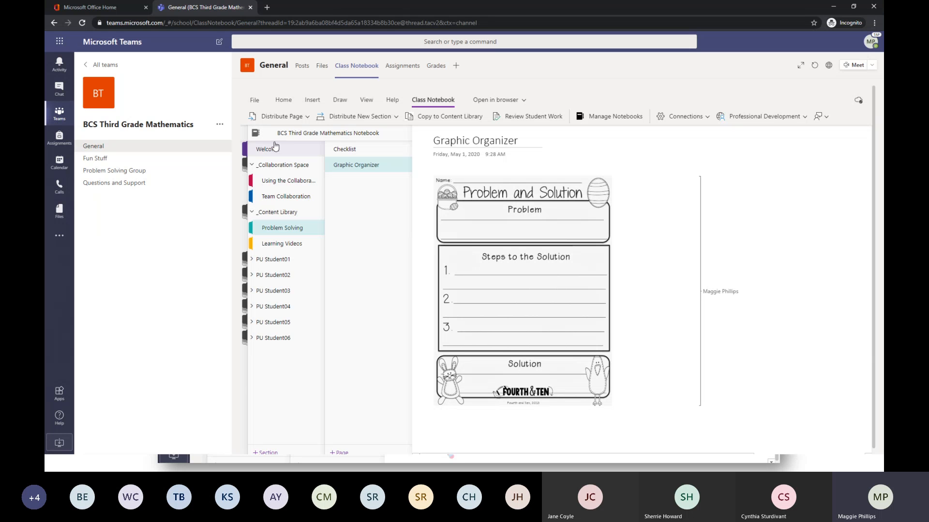
{"action": "left_click", "coordinate": [305, 117]}
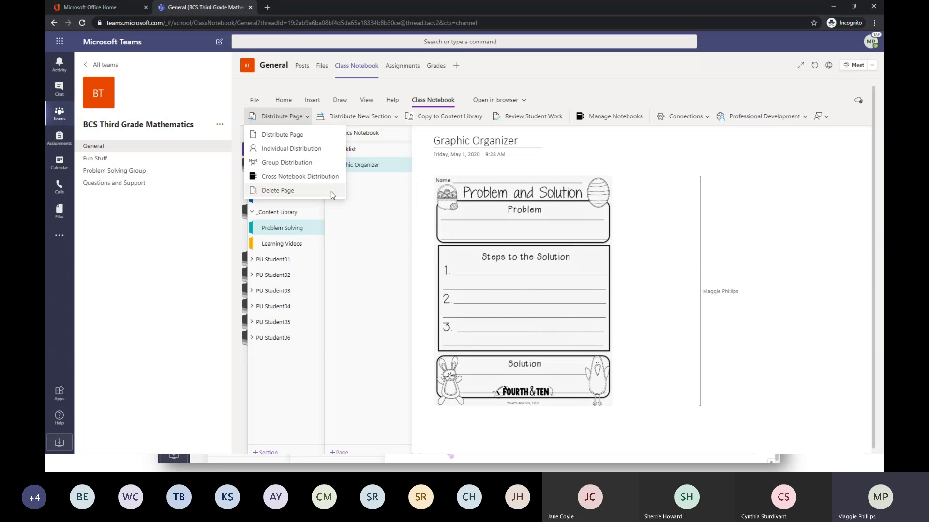
{"action": "left_click", "coordinate": [551, 202]}
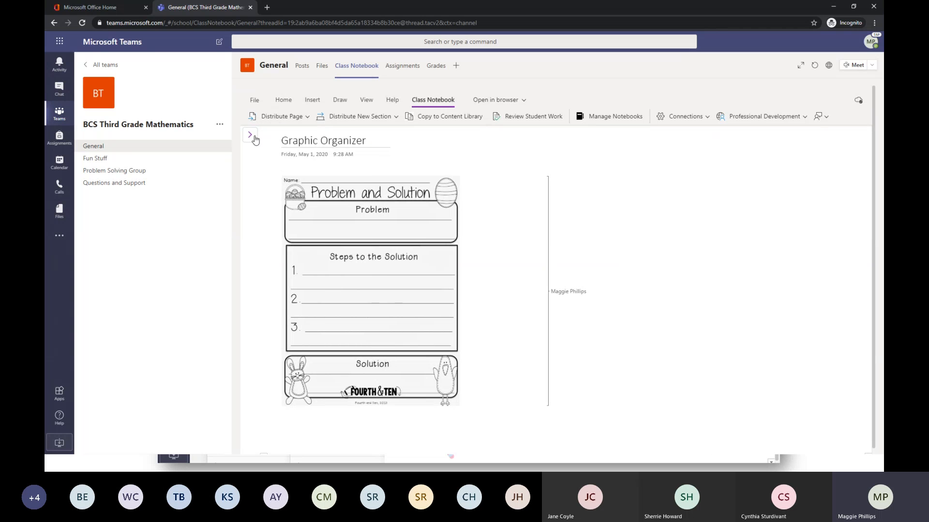
Distribute the Graphic Organizer page individually to the Handouts section of PU Student02, and show the section list again.
{"action": "left_click", "coordinate": [251, 135]}
{"action": "left_click", "coordinate": [292, 117]}
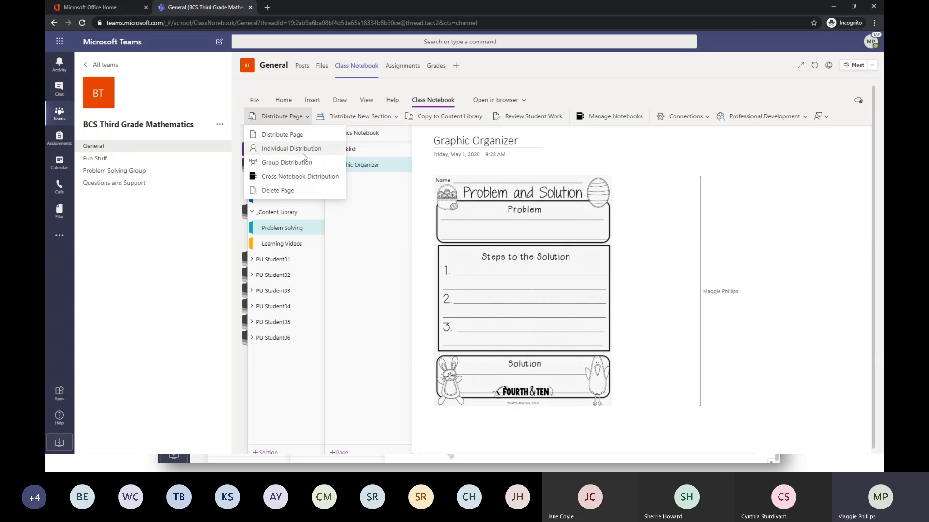
{"action": "left_click", "coordinate": [291, 148]}
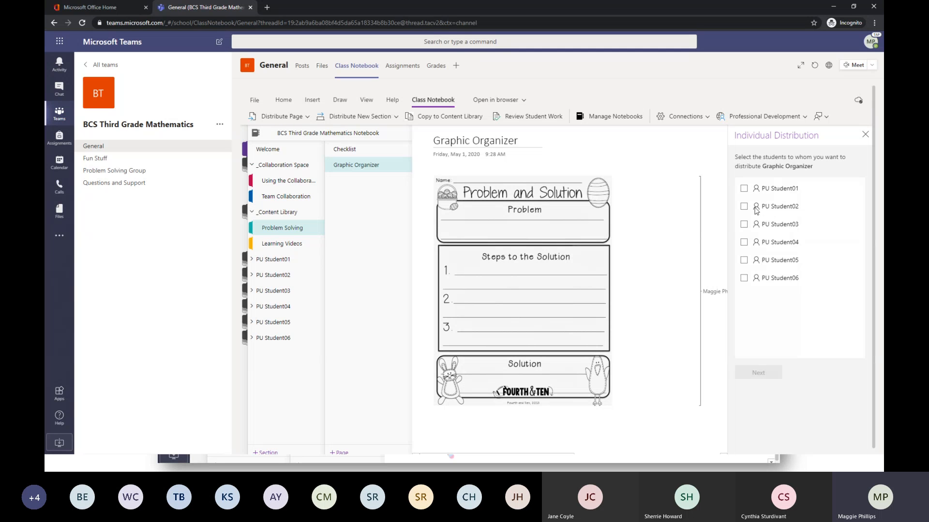
{"action": "left_click", "coordinate": [744, 207]}
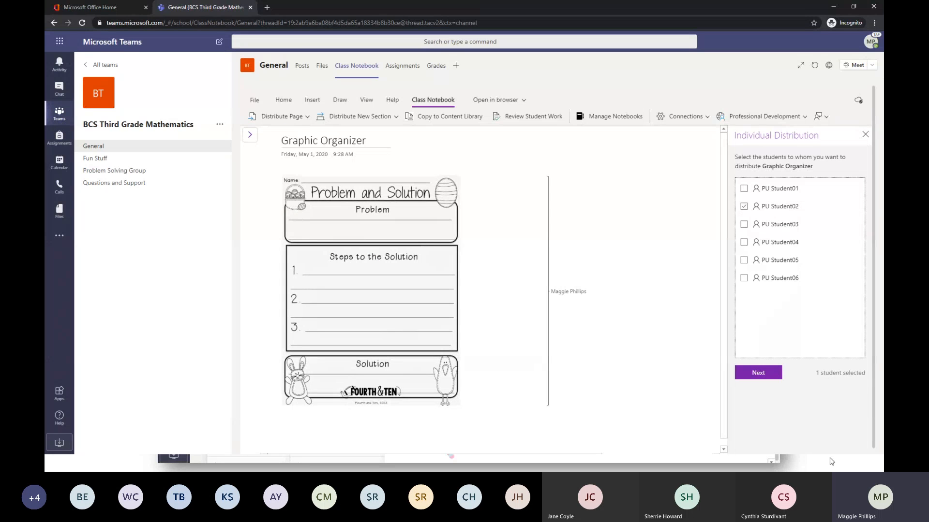
{"action": "left_click", "coordinate": [761, 373]}
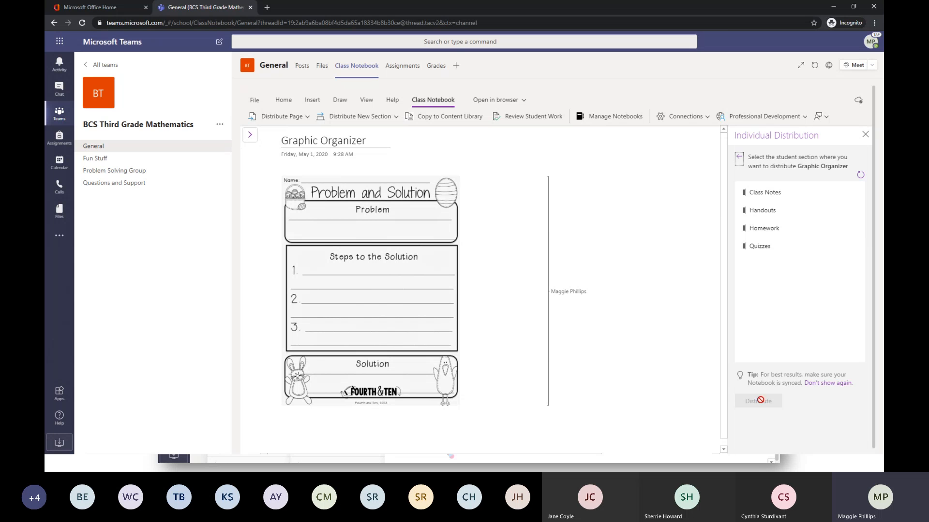
{"action": "left_click", "coordinate": [762, 209]}
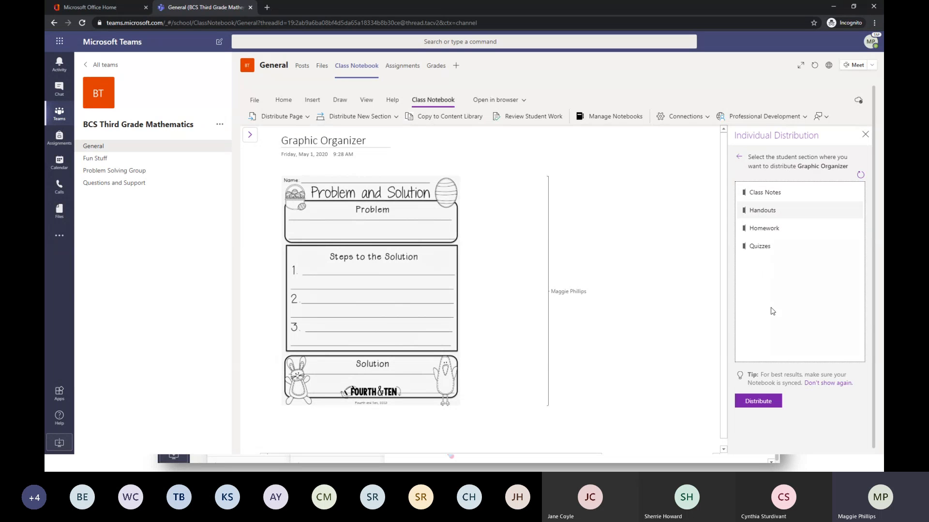
{"action": "left_click", "coordinate": [769, 406]}
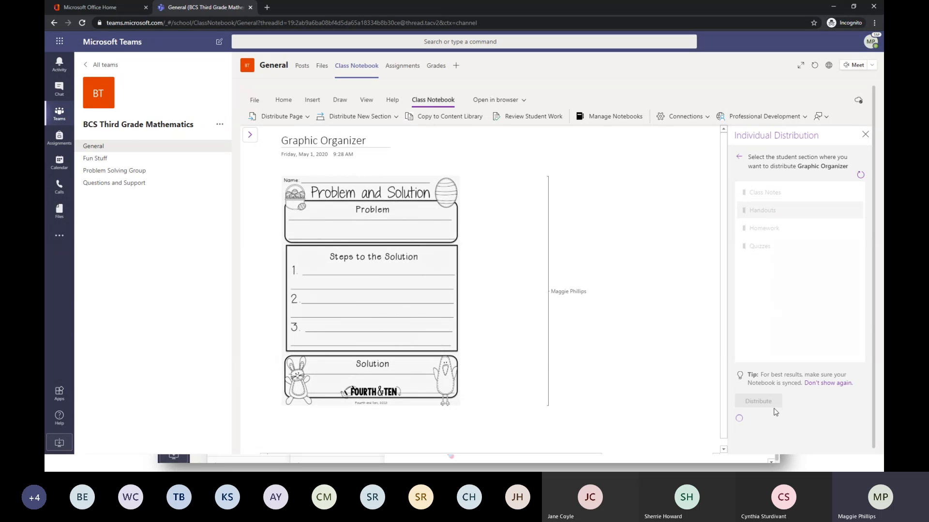
{"action": "left_click", "coordinate": [250, 136]}
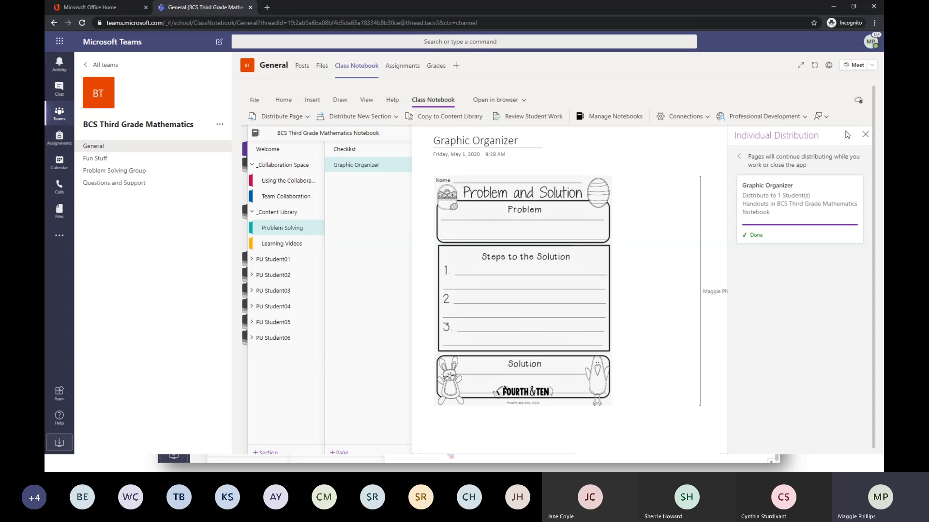
Bring back the notebook's section list and view the Professional Development resources for Class Notebook.
{"action": "left_click", "coordinate": [867, 135]}
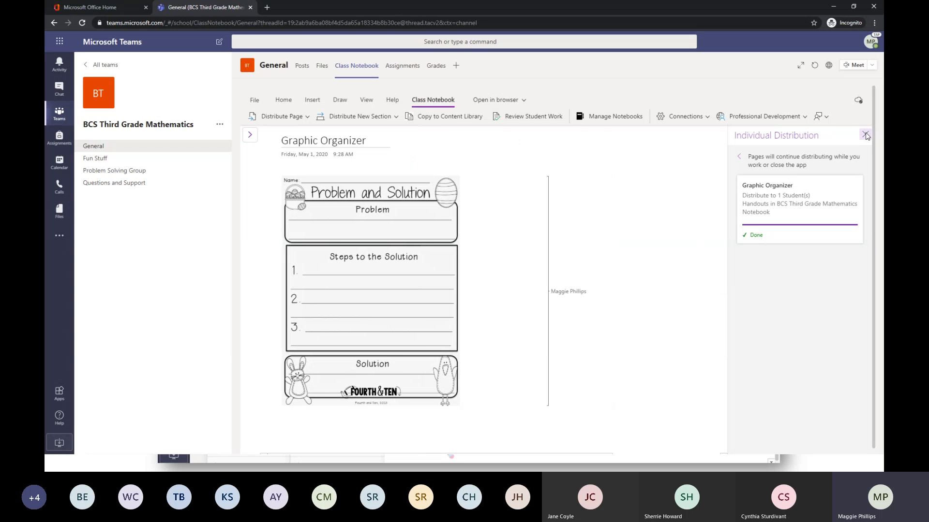
{"action": "left_click", "coordinate": [249, 134]}
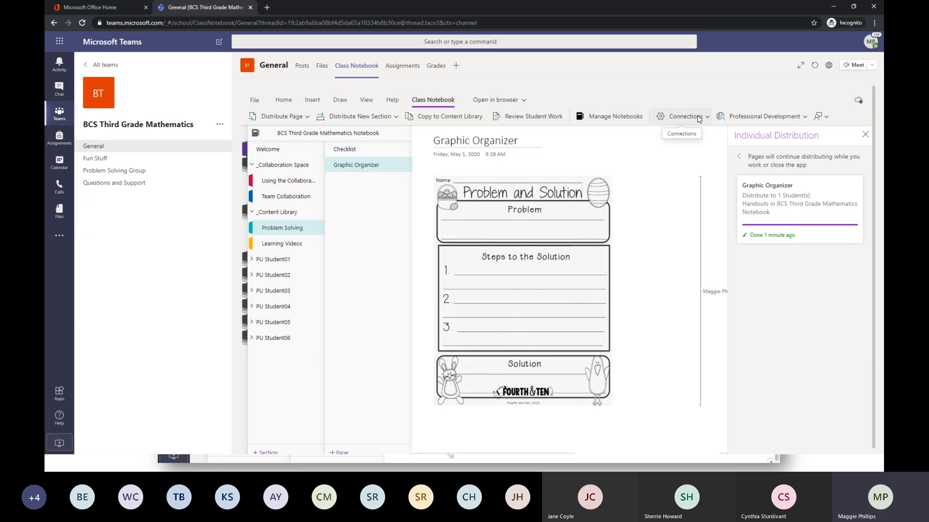
{"action": "left_click", "coordinate": [787, 116]}
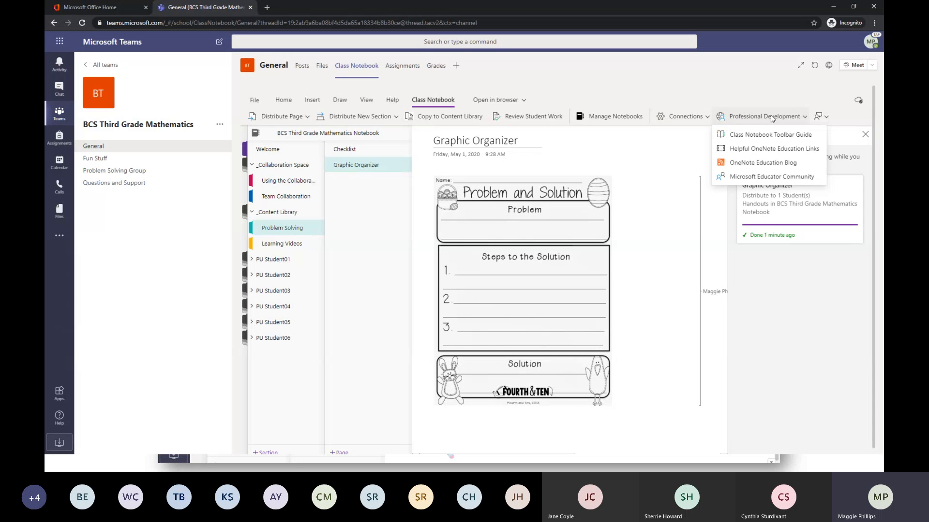
Open the BCS Third Grade Mathematics Notebook in the browser and view its insert and Class Notebook tools.
{"action": "left_click", "coordinate": [499, 101]}
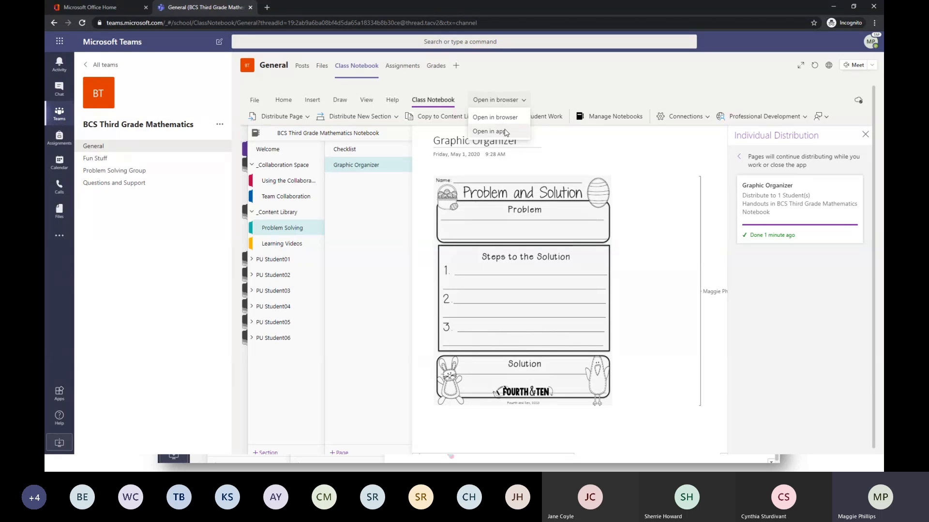
{"action": "left_click", "coordinate": [504, 117]}
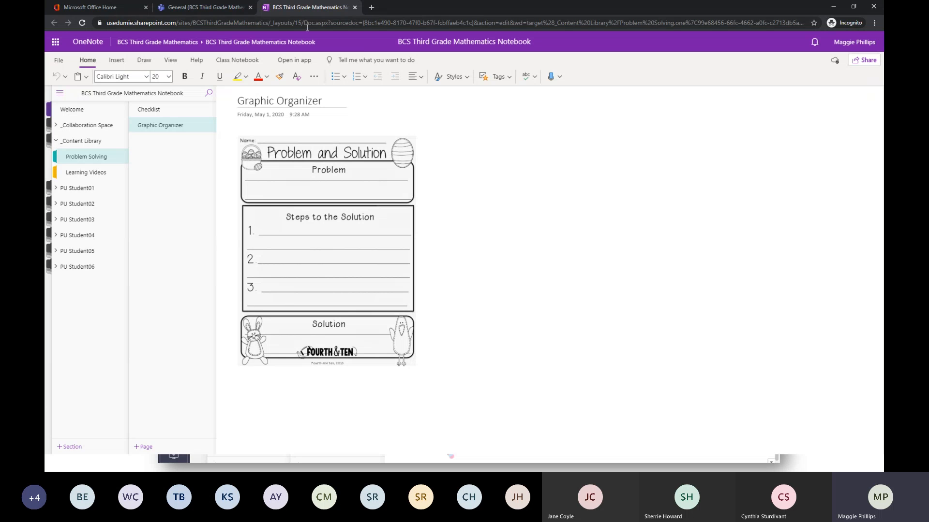
{"action": "left_click", "coordinate": [122, 59]}
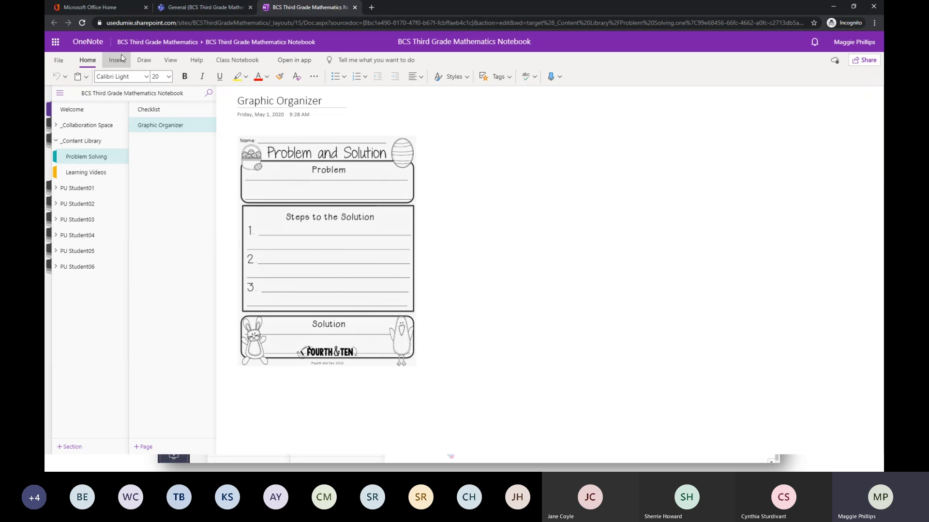
{"action": "left_click", "coordinate": [238, 60]}
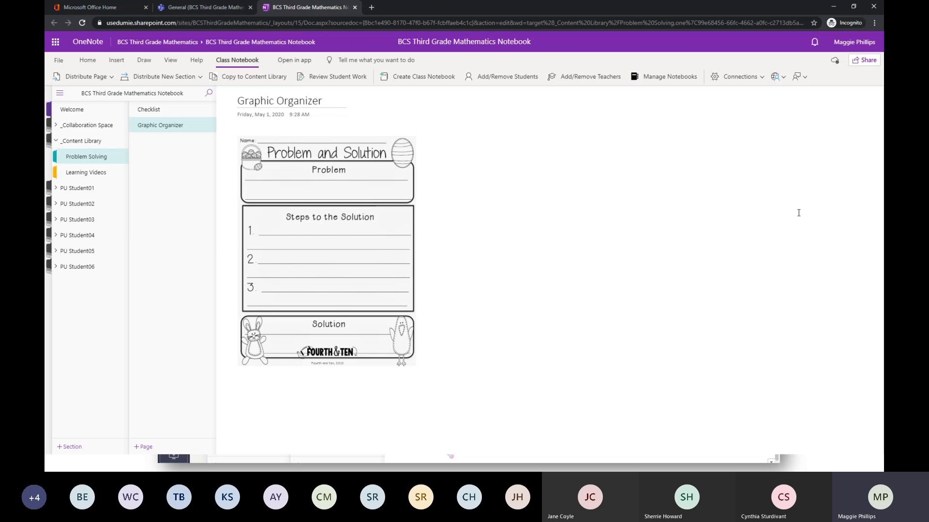
Close the browser copy of the notebook and minimize the browser to return to the "Let's Chat" slide.
{"action": "left_click", "coordinate": [354, 7]}
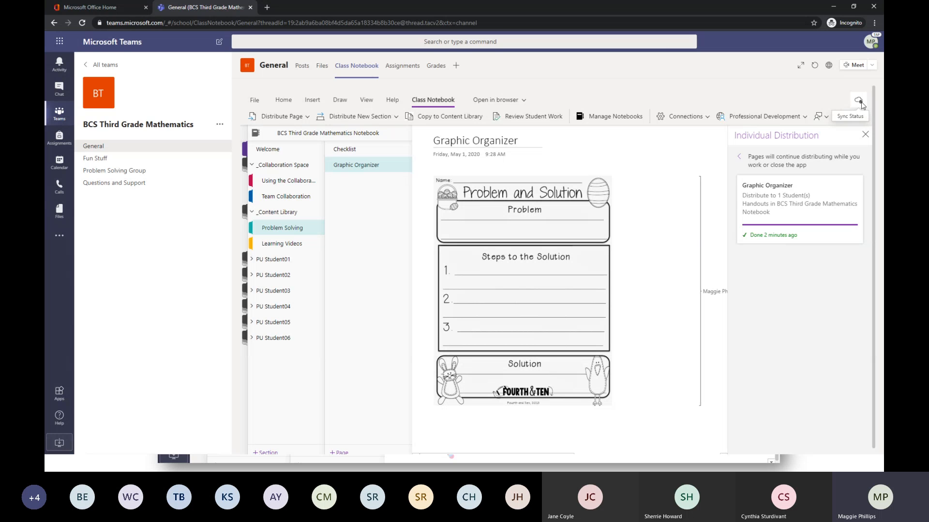
{"action": "left_click", "coordinate": [866, 136]}
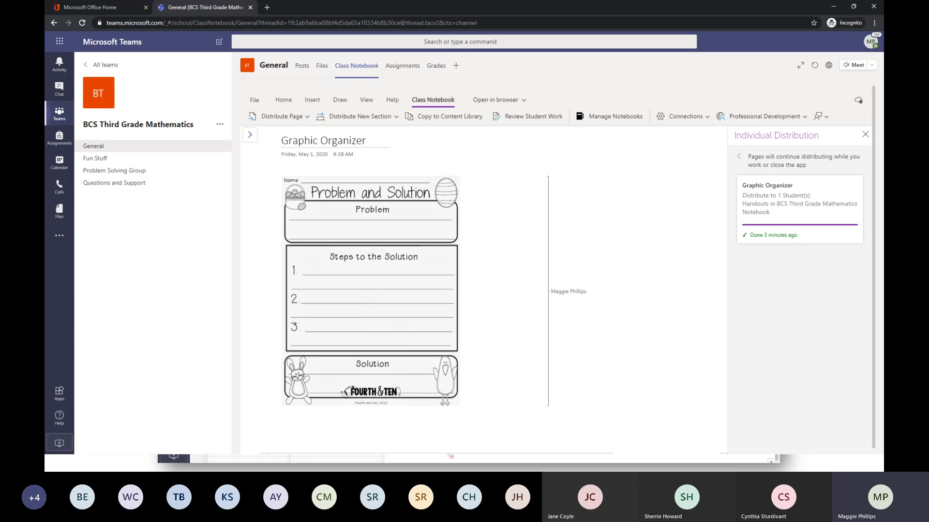
{"action": "left_click", "coordinate": [831, 7]}
{"action": "left_click", "coordinate": [764, 143]}
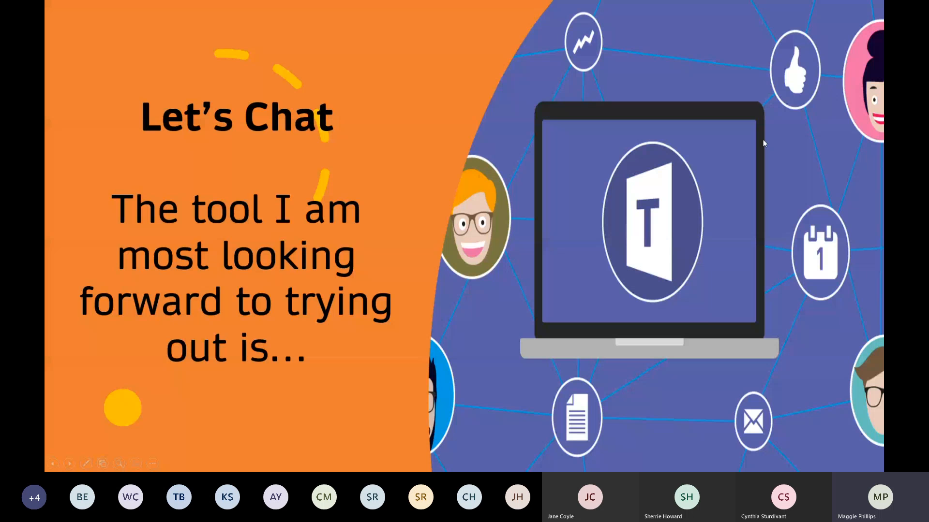